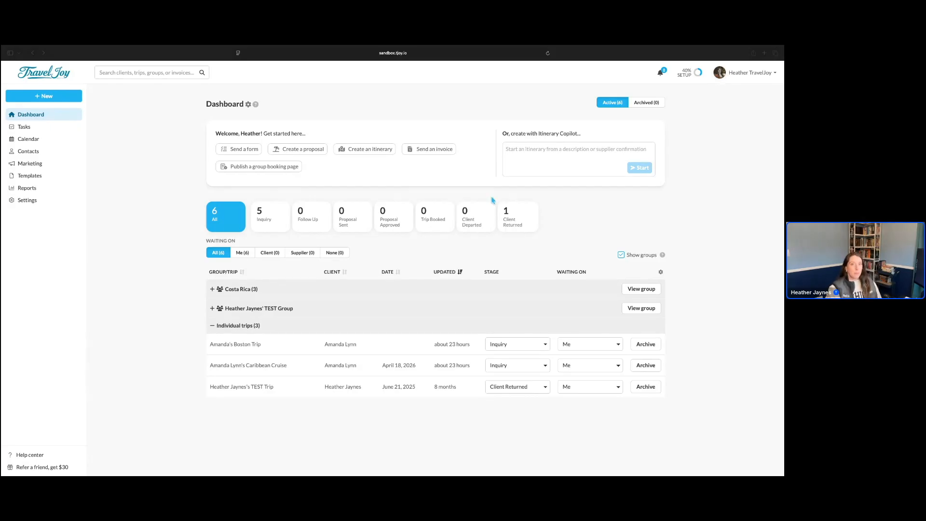
Check the Direct payments setup status in the settings and return to the dashboard.
click(27, 200)
click(41, 264)
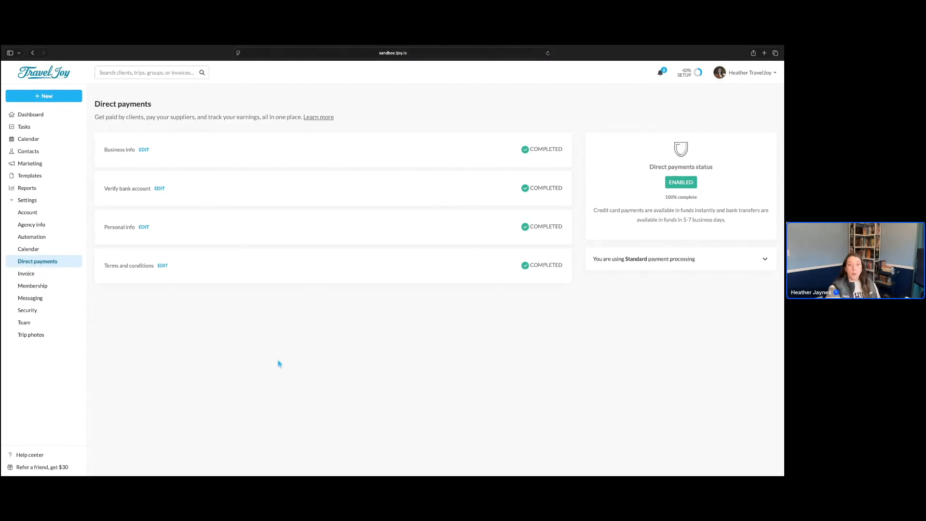
click(37, 116)
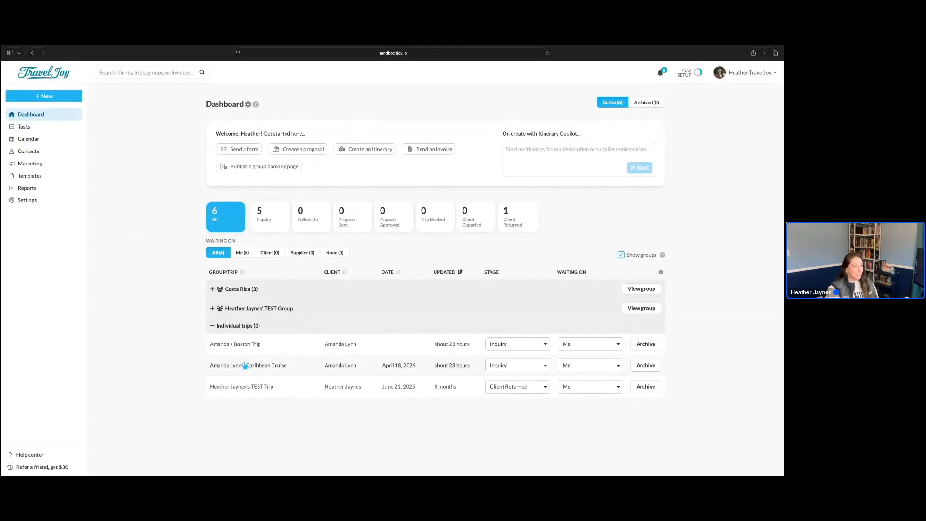
Create a direct invoice for the Caribbean Cruise trip and accept the direct-charge confirmation.
click(299, 369)
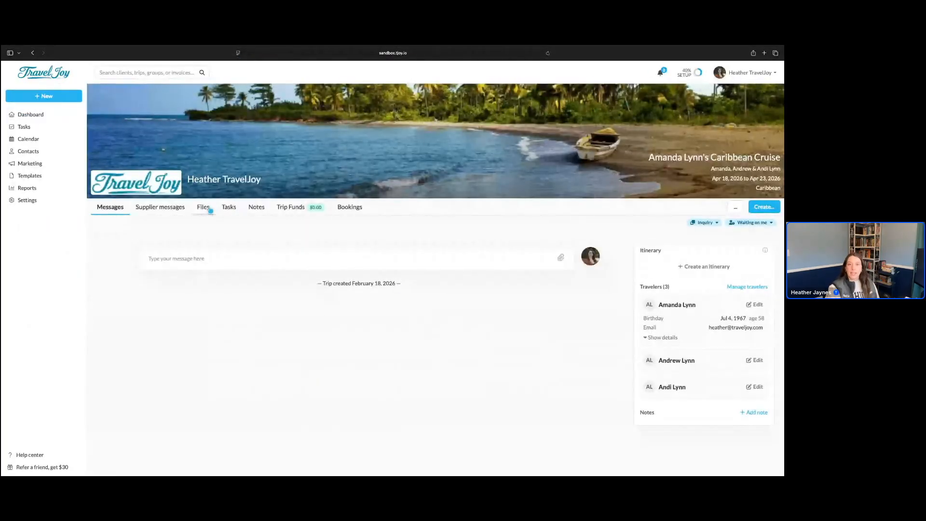
click(210, 209)
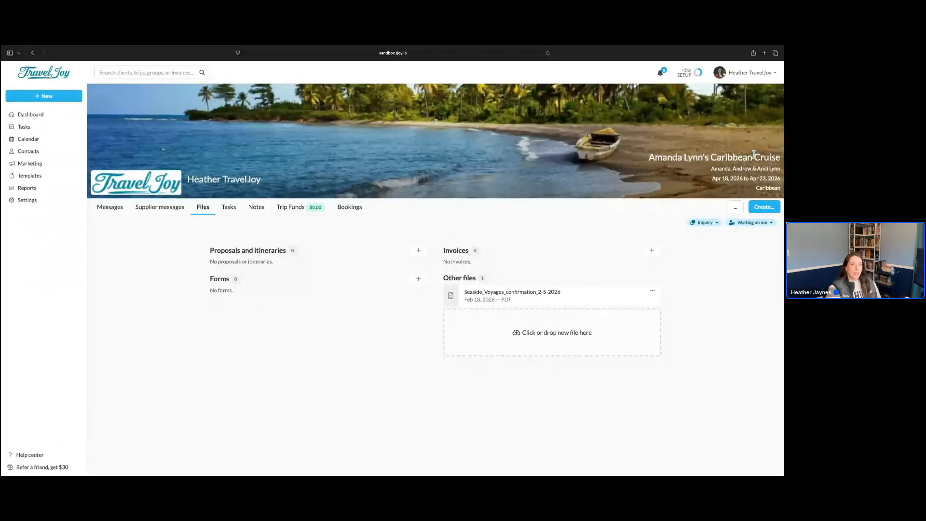
click(753, 209)
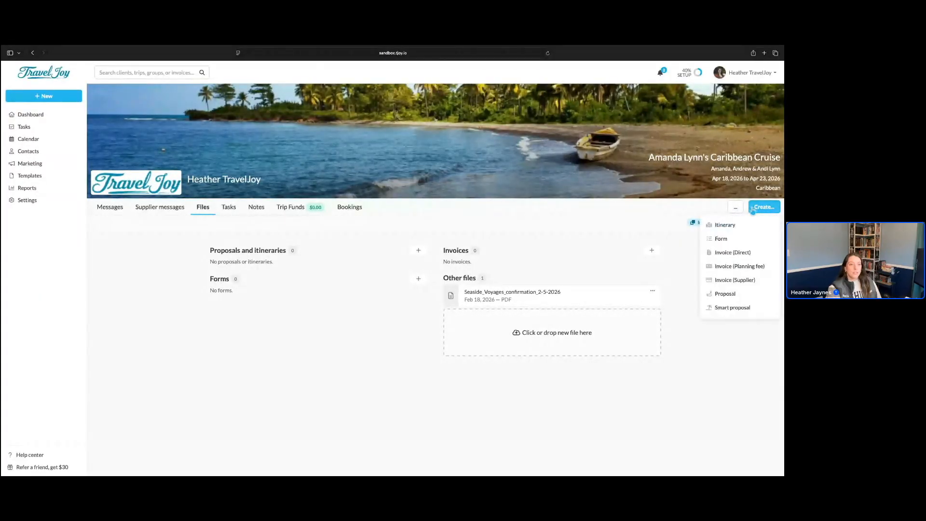
click(731, 254)
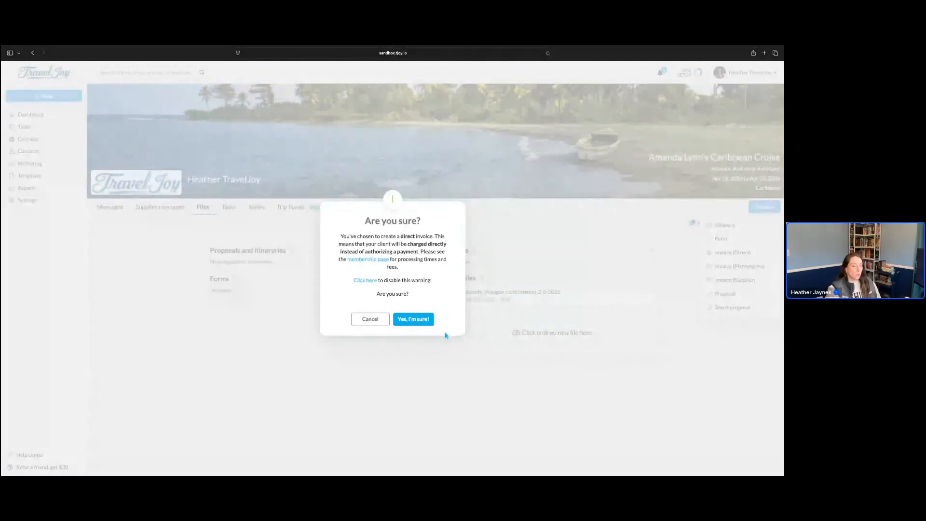
click(427, 320)
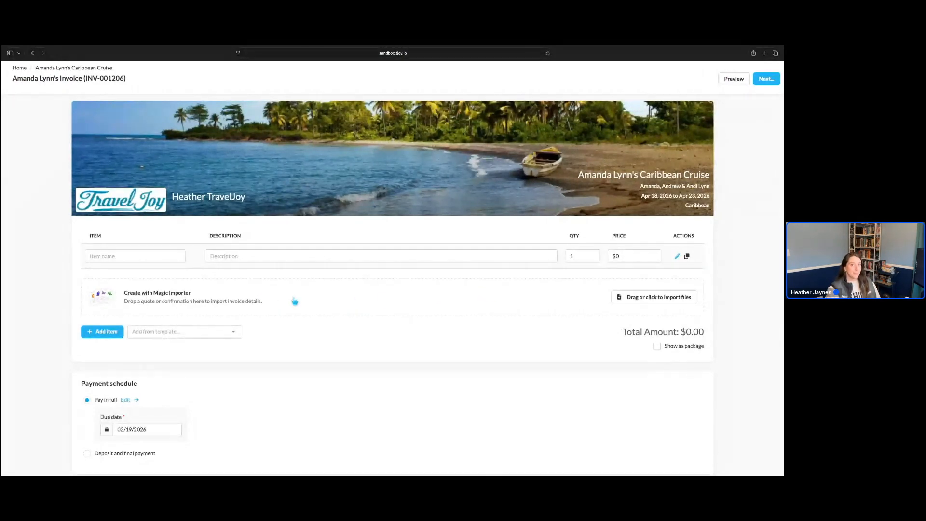
Import the Seaside Voyages confirmation PDF from the Desktop into the invoice with Magic Importer.
click(343, 302)
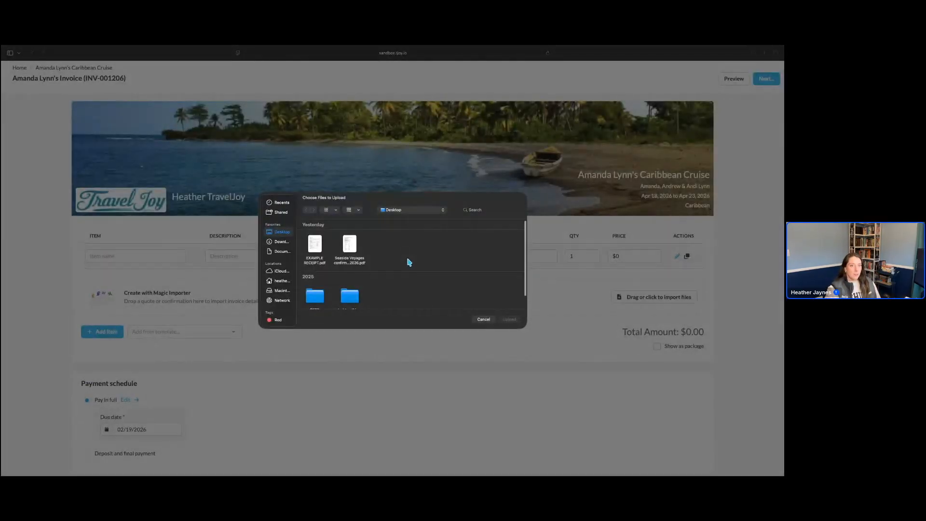
click(351, 250)
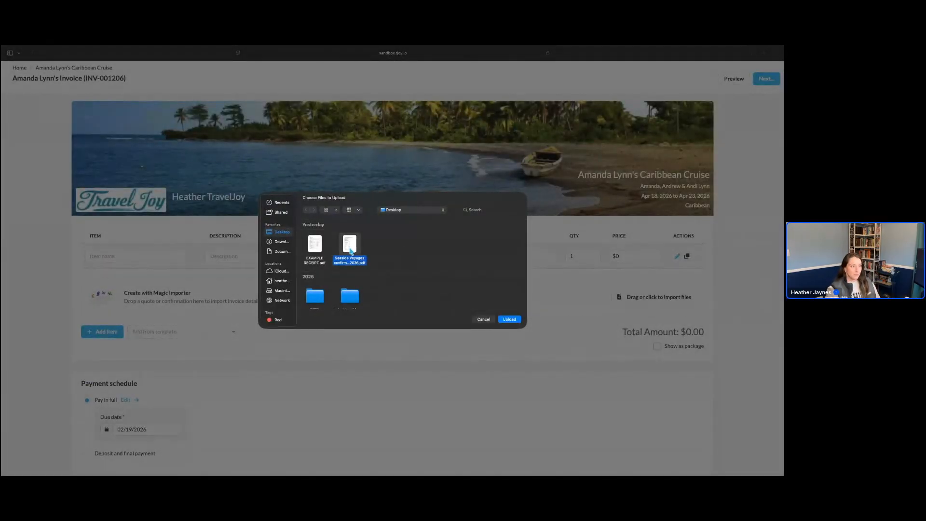
click(514, 320)
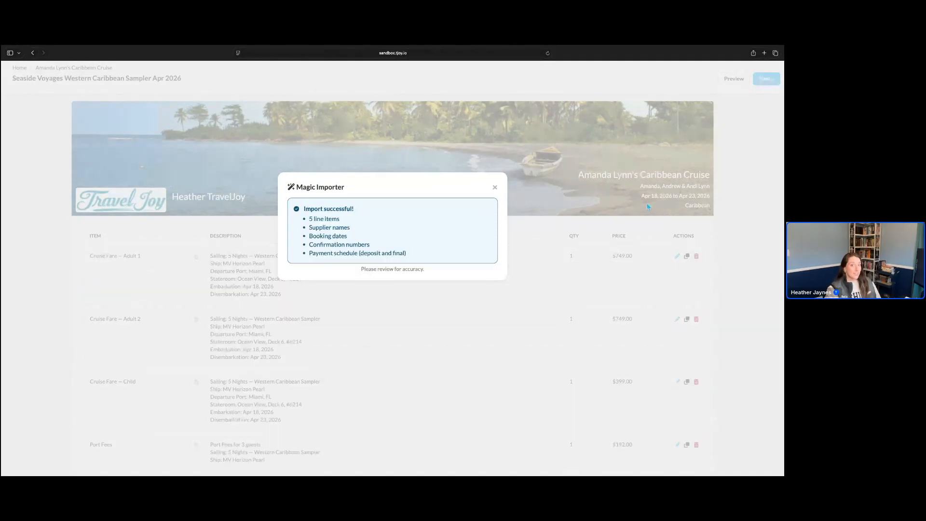
click(495, 189)
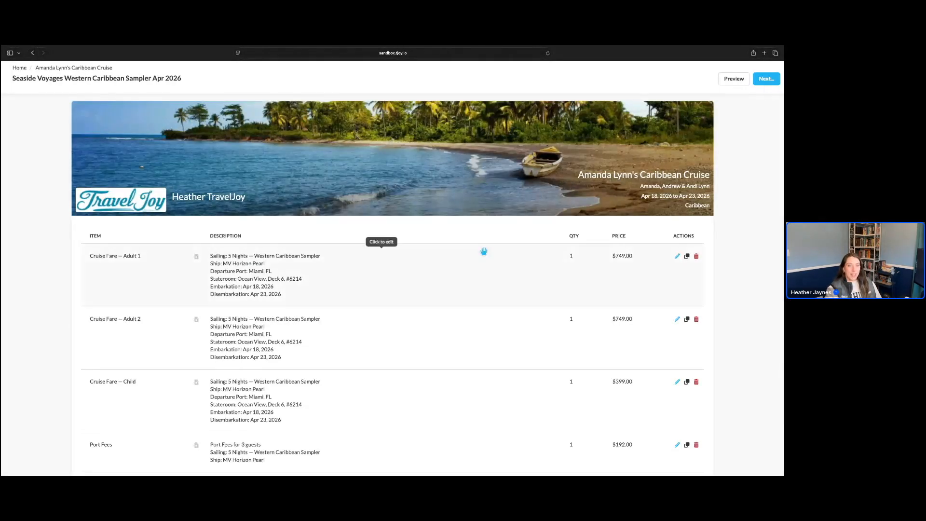
Delete the unpaid final payment from the invoice's payment schedule.
scroll(496, 305, down, 3)
scroll(497, 308, down, 3)
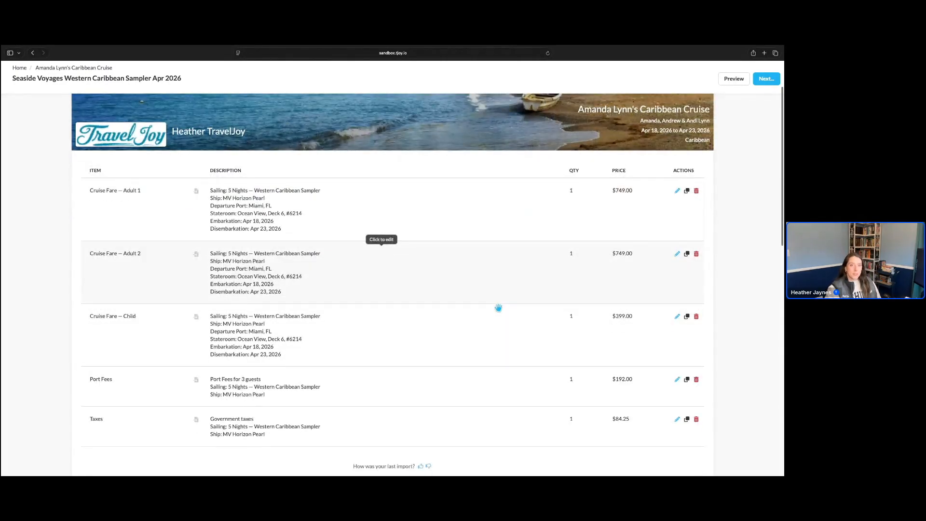
scroll(492, 316, down, 1)
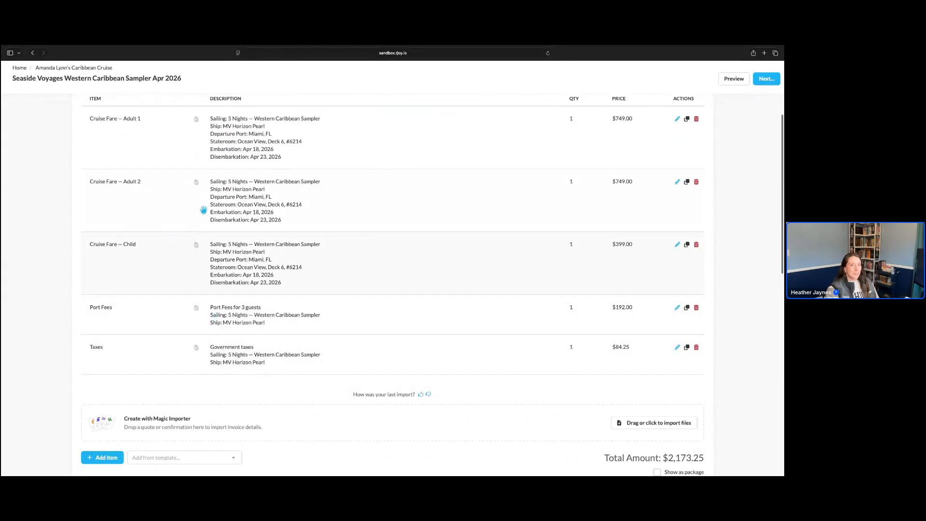
scroll(443, 298, down, 2)
scroll(443, 299, down, 10)
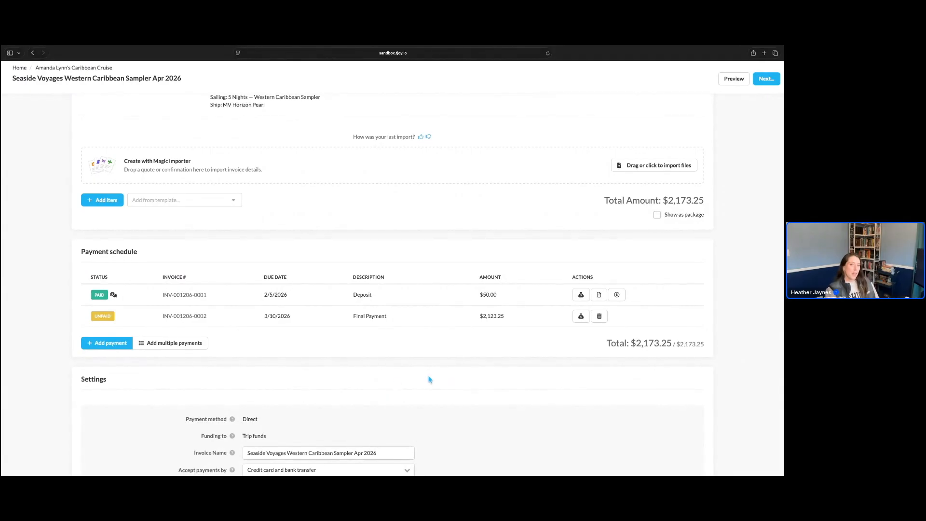
scroll(443, 374, down, 3)
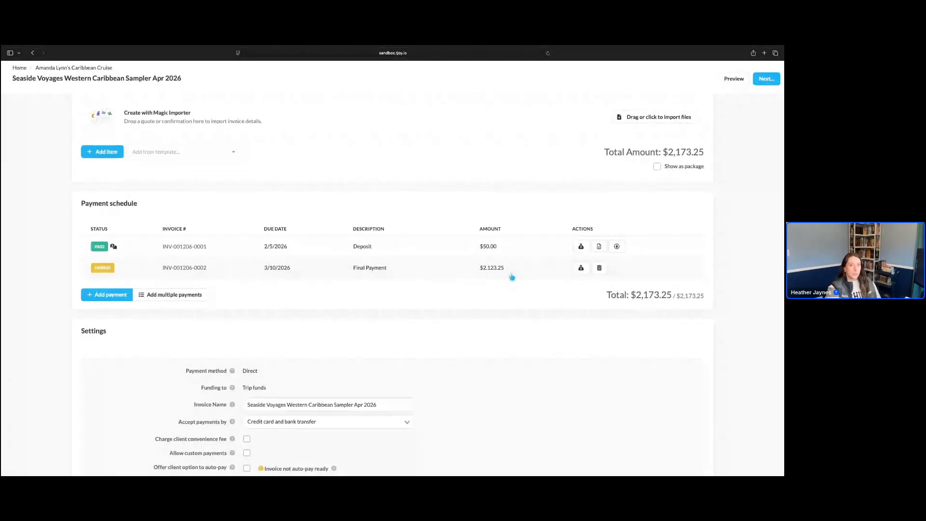
click(599, 267)
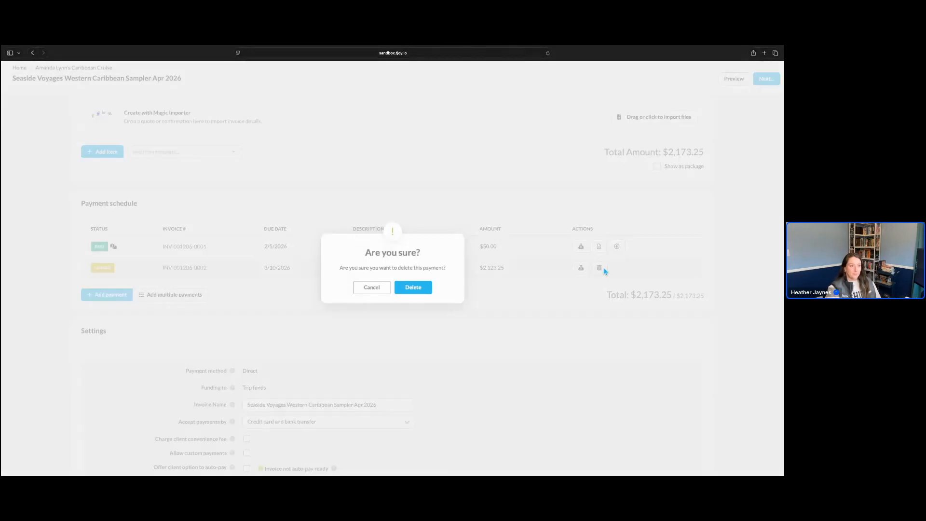
key(Return)
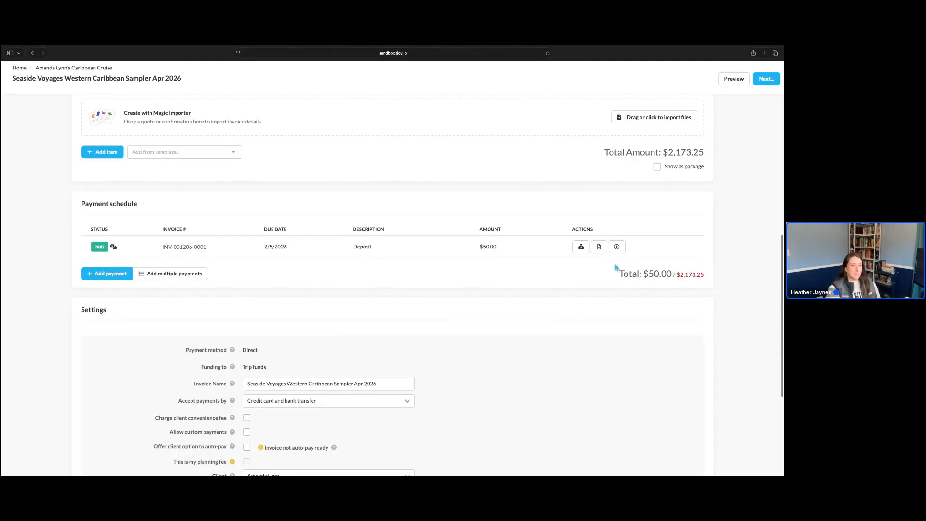
drag(619, 274, 706, 275)
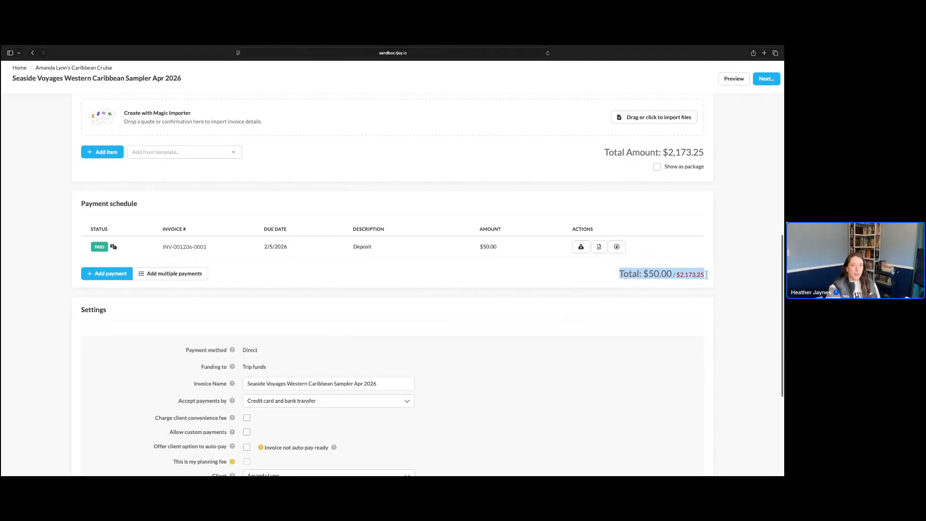
click(684, 273)
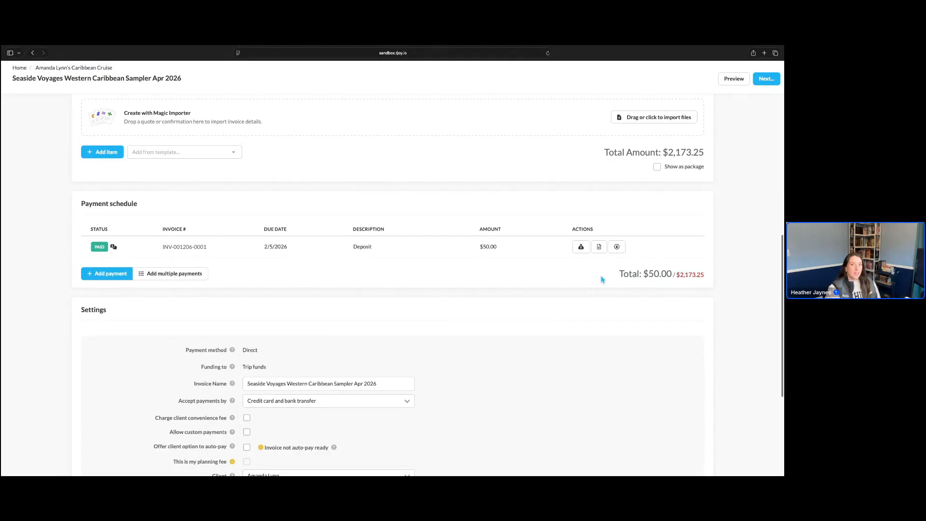
Begin adding multiple payments to the schedule, using monthly payments due on day 18.
click(184, 279)
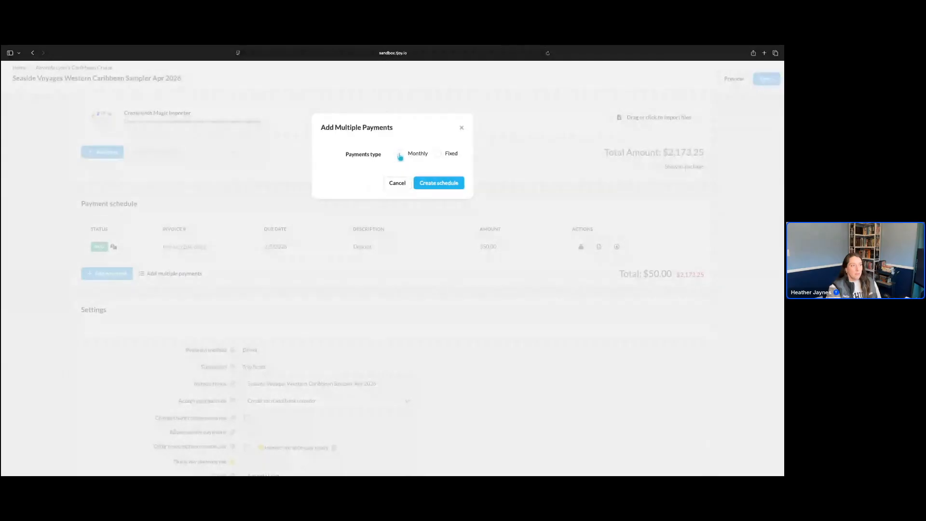
click(400, 155)
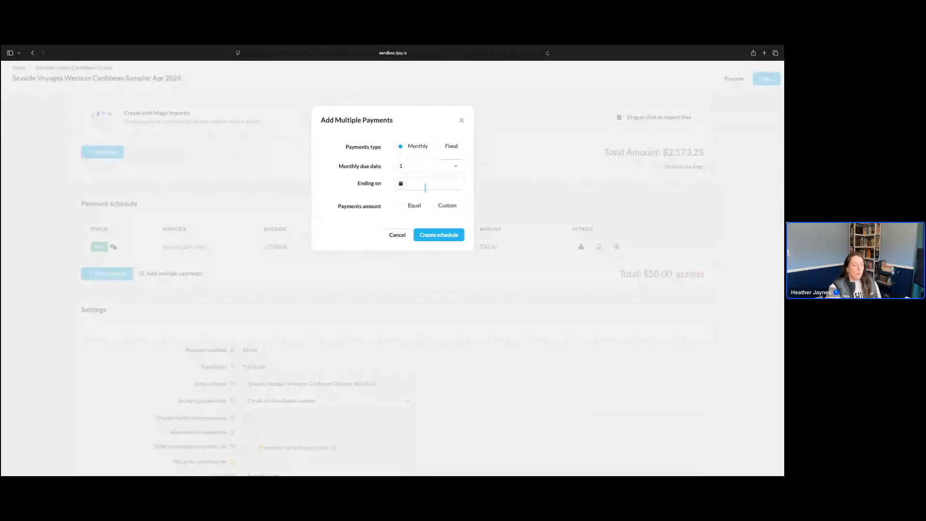
click(416, 167)
scroll(425, 240, down, 2)
scroll(425, 240, down, 3)
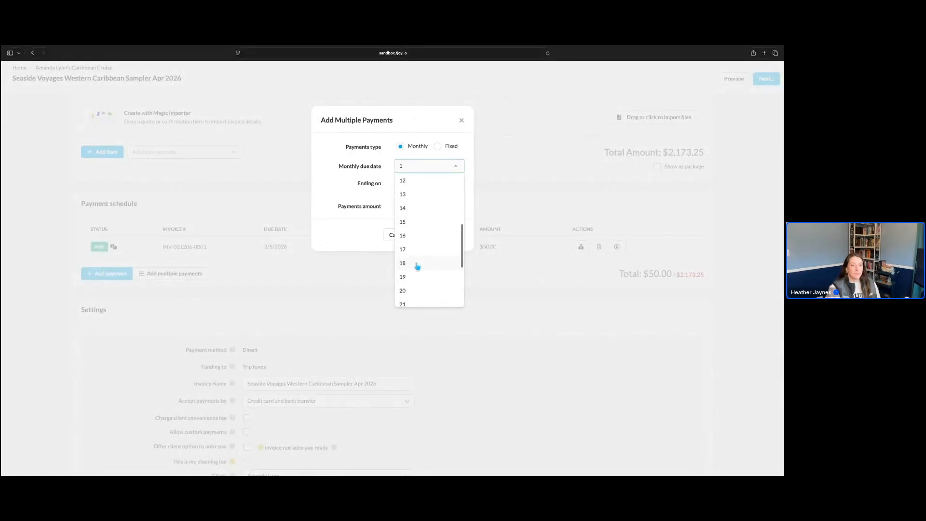
click(417, 265)
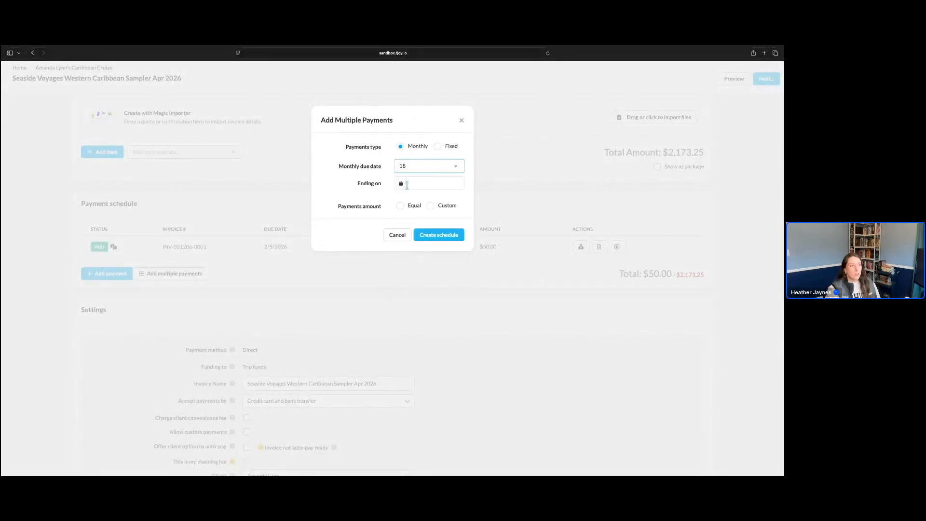
Set the monthly payments to end on 05/18/2026 in equal amounts and create the schedule.
click(403, 185)
click(482, 204)
click(482, 204)
click(483, 204)
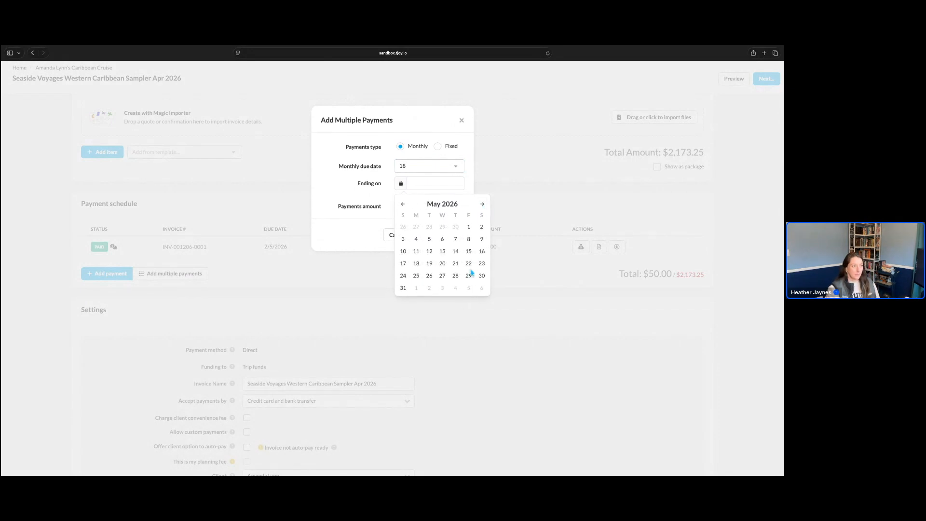
click(417, 264)
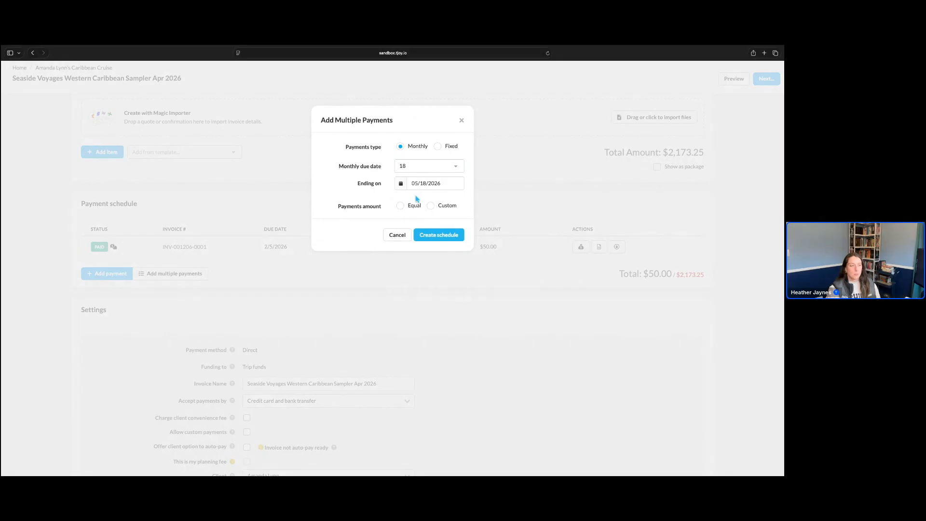
click(400, 208)
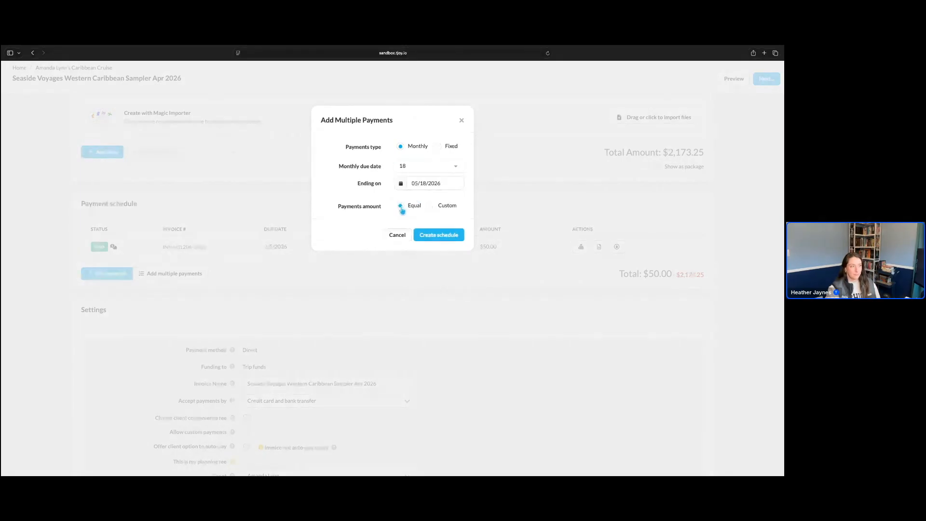
click(443, 237)
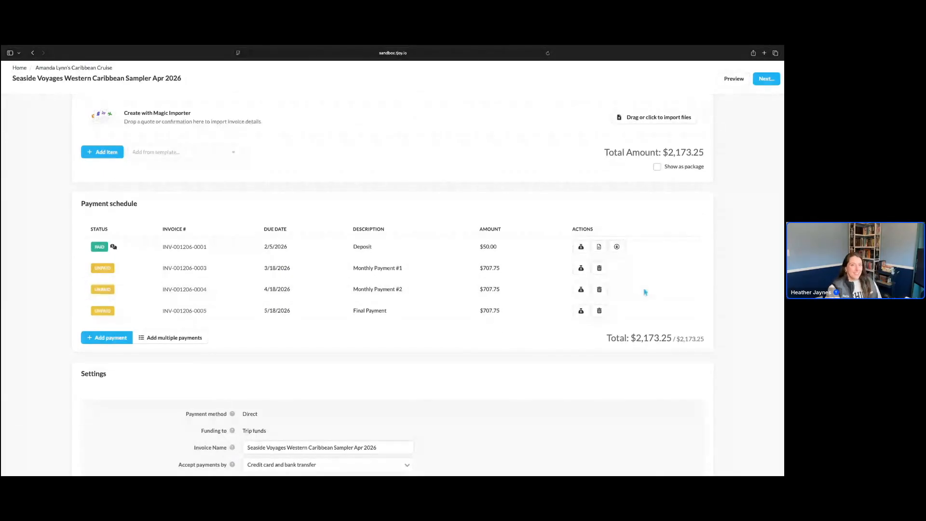
Turn on the client convenience fee in the invoice settings and save the invoice without sending it.
scroll(451, 378, down, 1)
scroll(451, 380, down, 5)
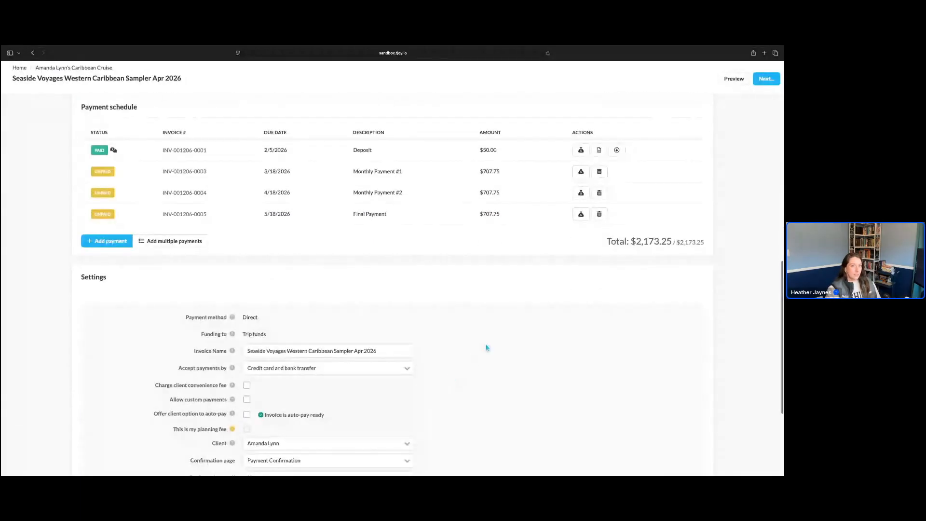
scroll(487, 347, down, 1)
scroll(487, 346, down, 2)
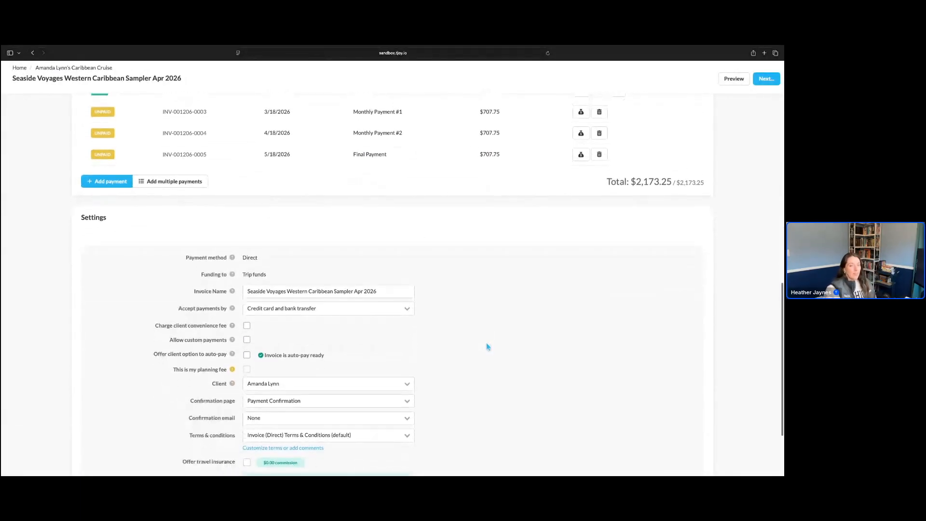
scroll(491, 343, down, 3)
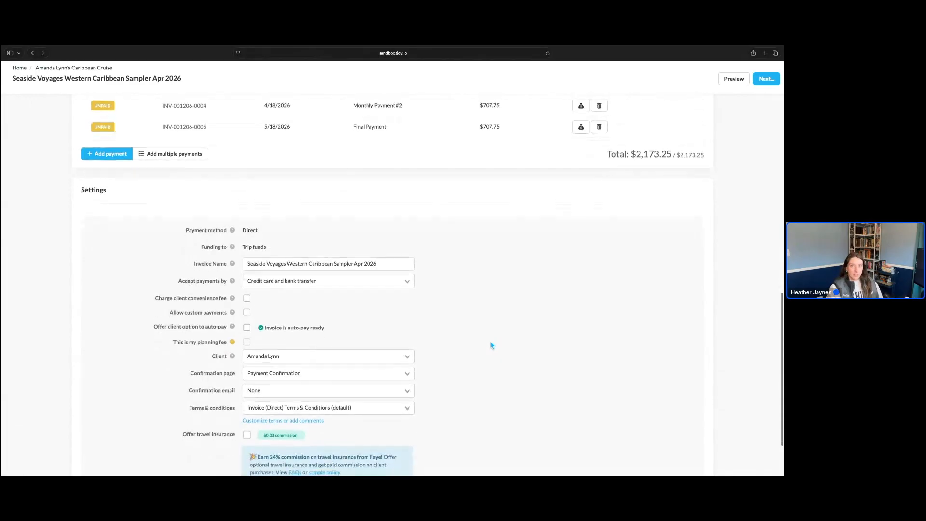
scroll(491, 344, down, 1)
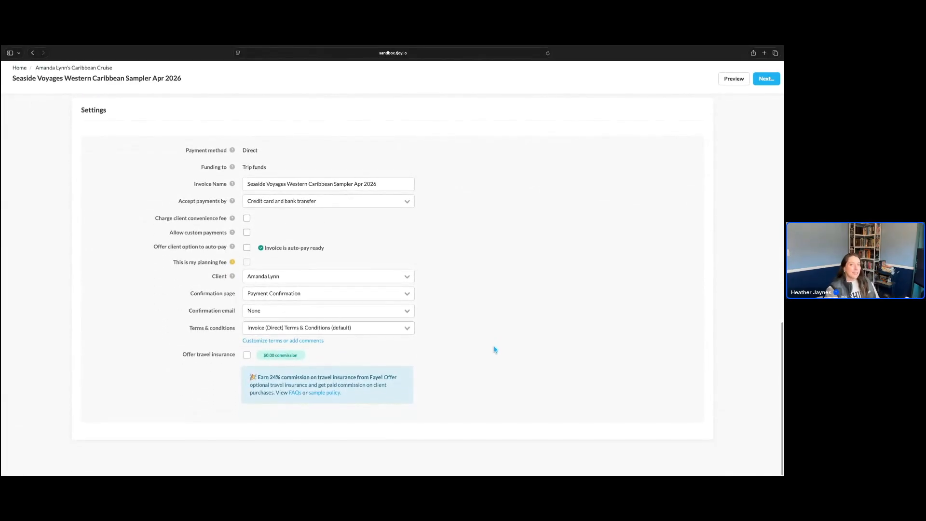
click(247, 219)
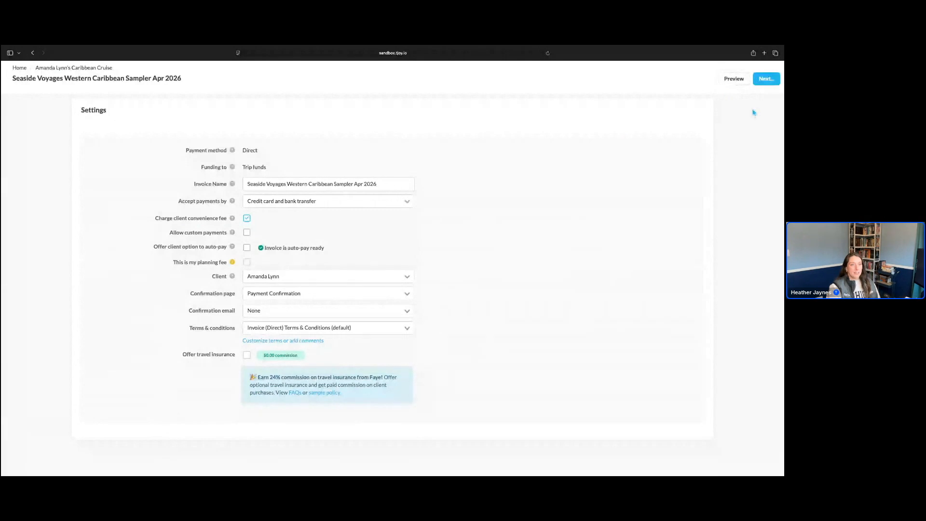
click(762, 83)
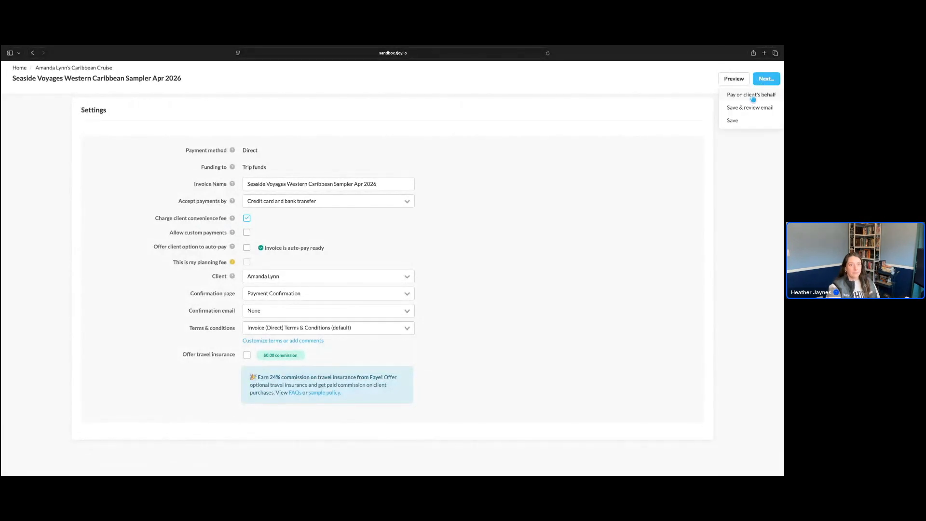
click(733, 121)
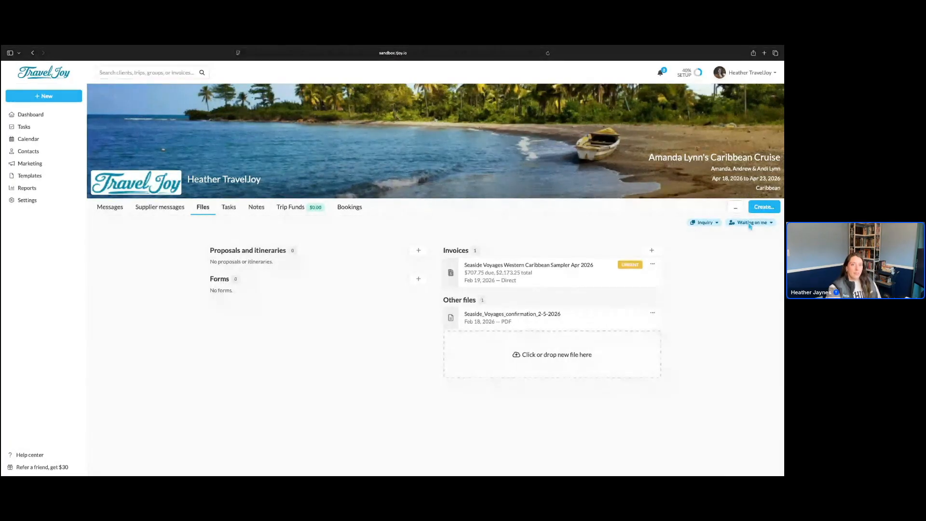
Create a planning fee invoice for the Caribbean cruise trip and look over its fee item, payment schedule and settings.
click(762, 207)
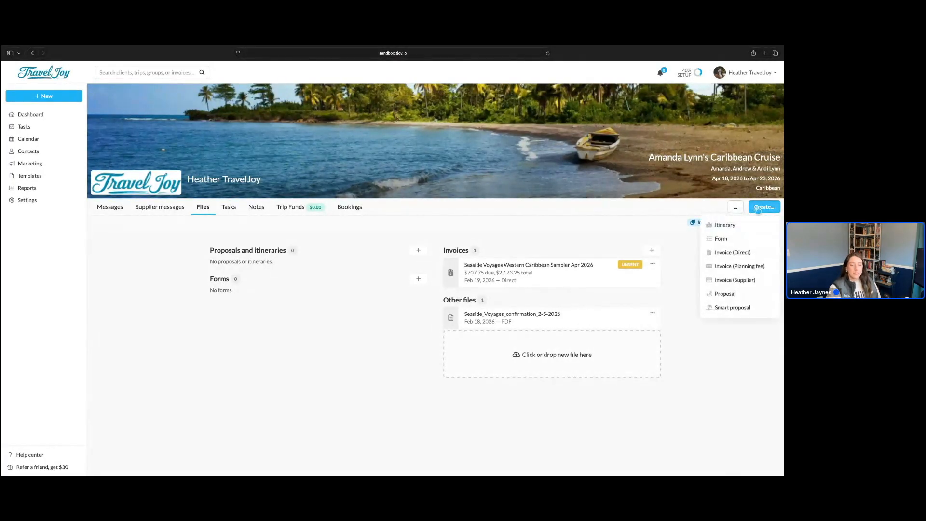
click(736, 266)
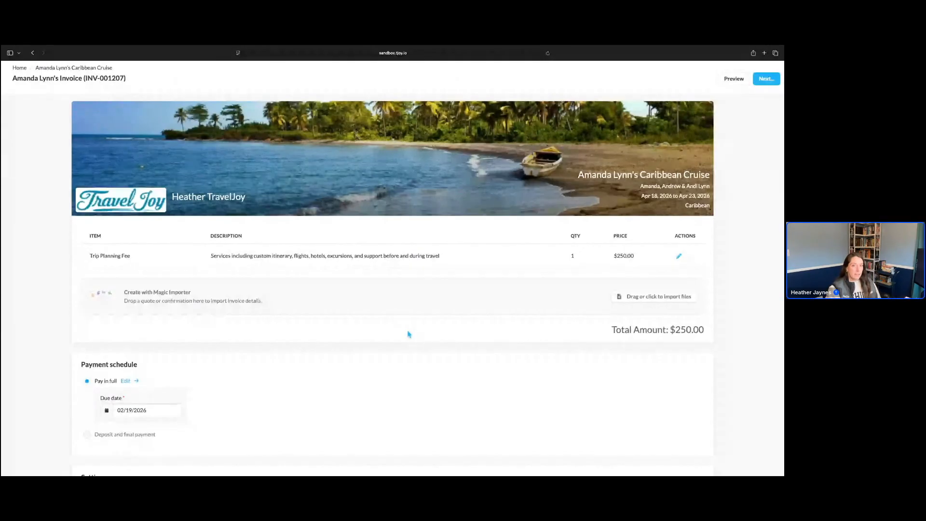
scroll(448, 388, down, 5)
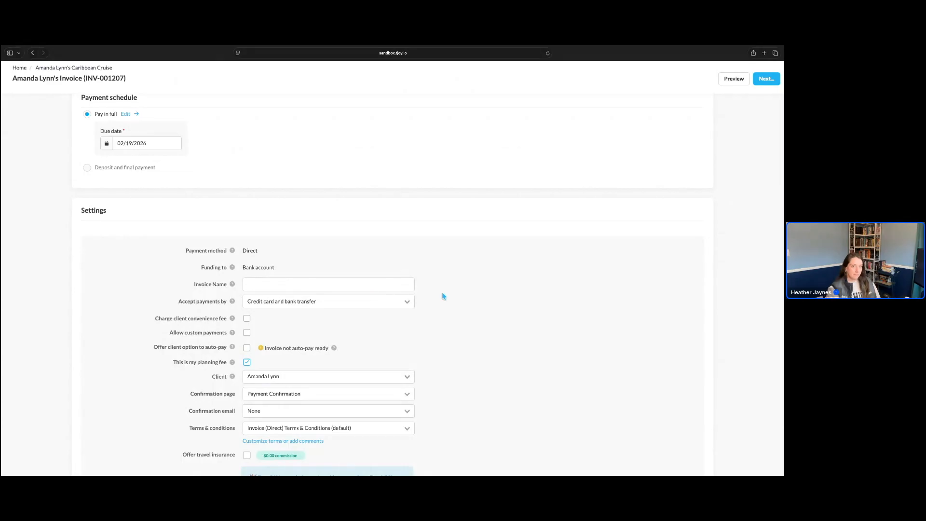
scroll(496, 293, up, 3)
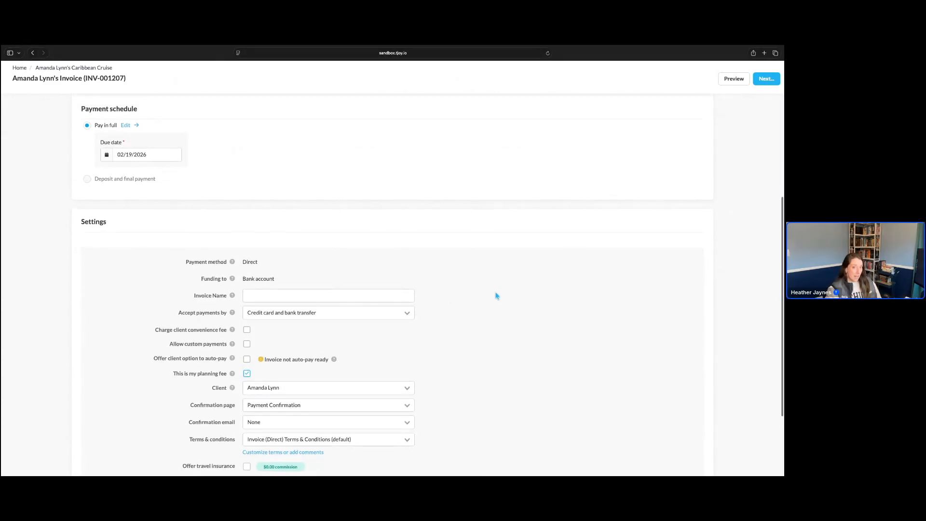
scroll(496, 295, up, 5)
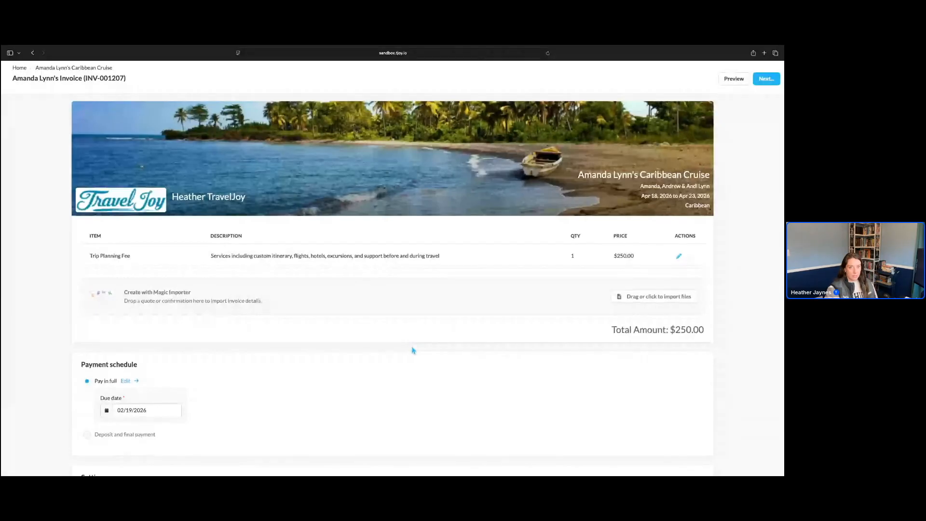
Examine the planning fee invoice's Magic Importer area, the "This is my planning fee" setting and the remaining invoice options.
scroll(415, 351, down, 1)
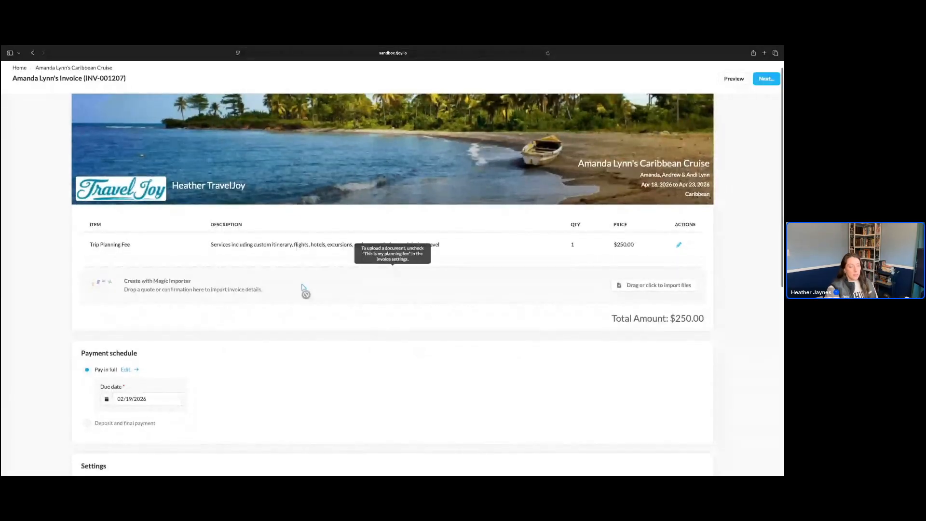
scroll(405, 361, down, 5)
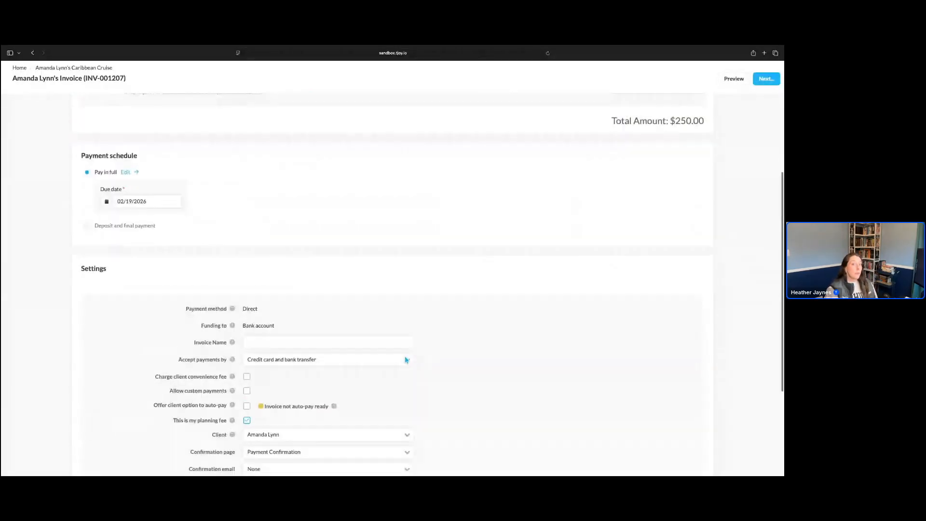
scroll(405, 361, down, 2)
drag(165, 285, 236, 288)
double_click(192, 284)
drag(174, 285, 251, 288)
click(402, 288)
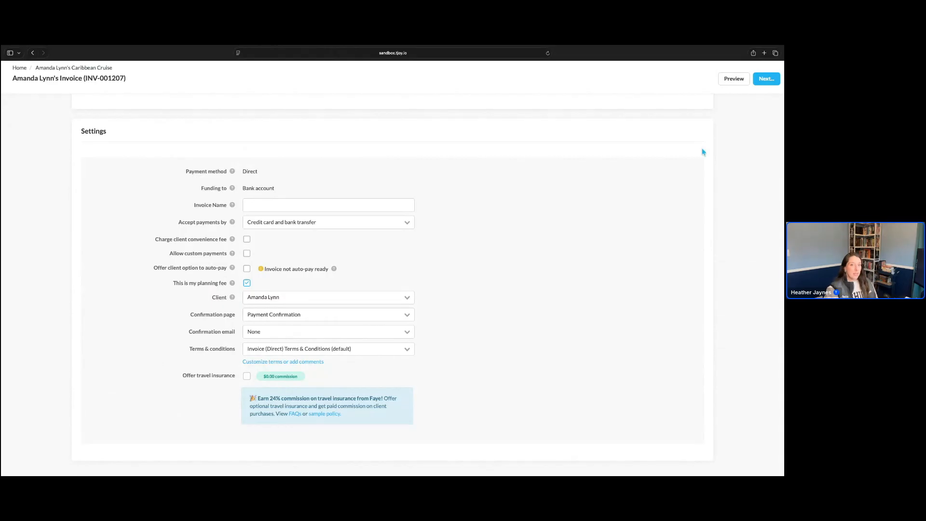
scroll(513, 251, up, 3)
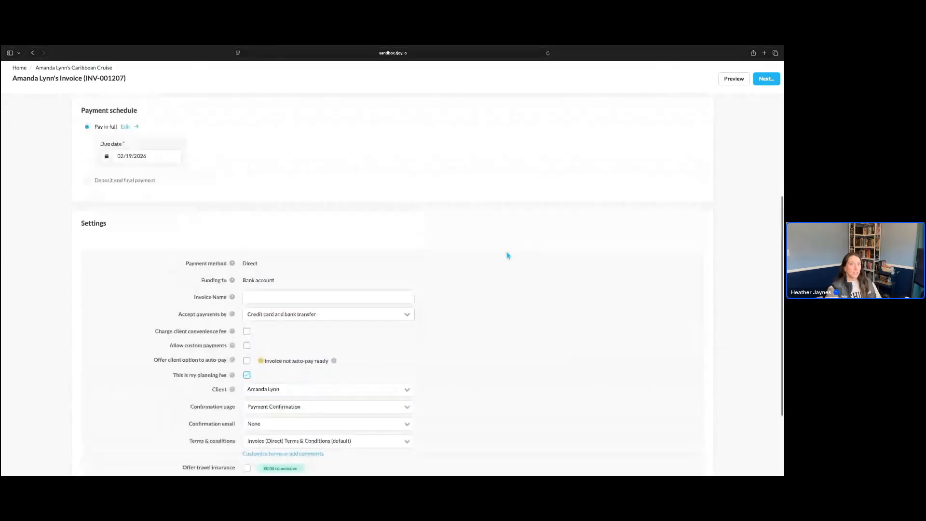
scroll(507, 256, up, 5)
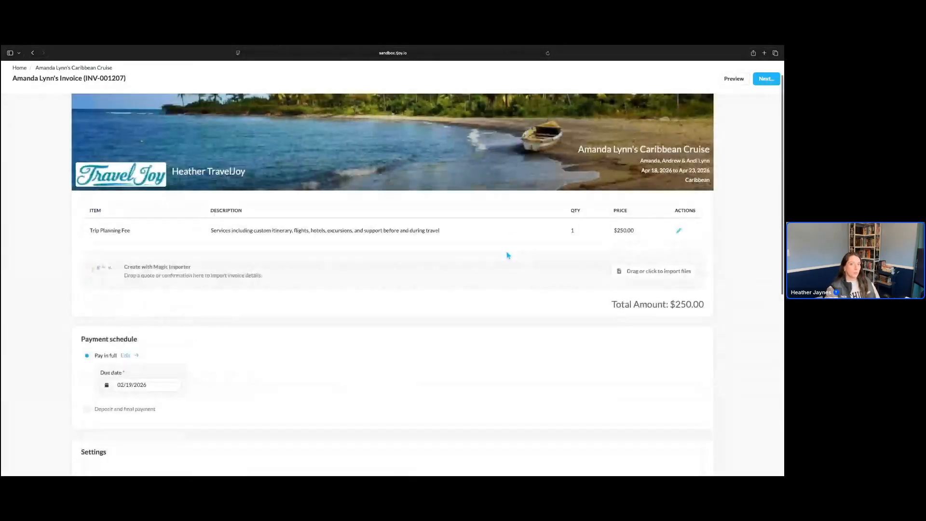
scroll(507, 256, up, 1)
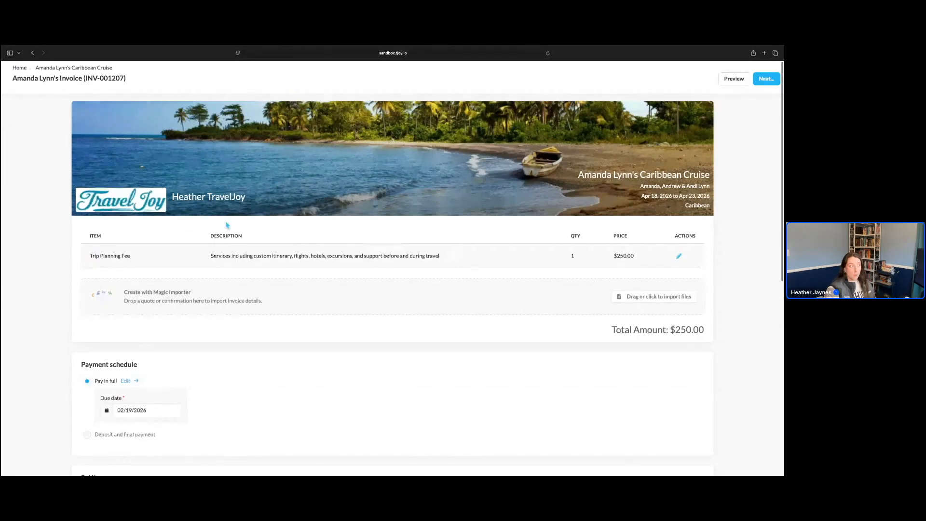
Leave the invoice for the dashboard and open the Costa Rica group's Group Funds.
click(20, 68)
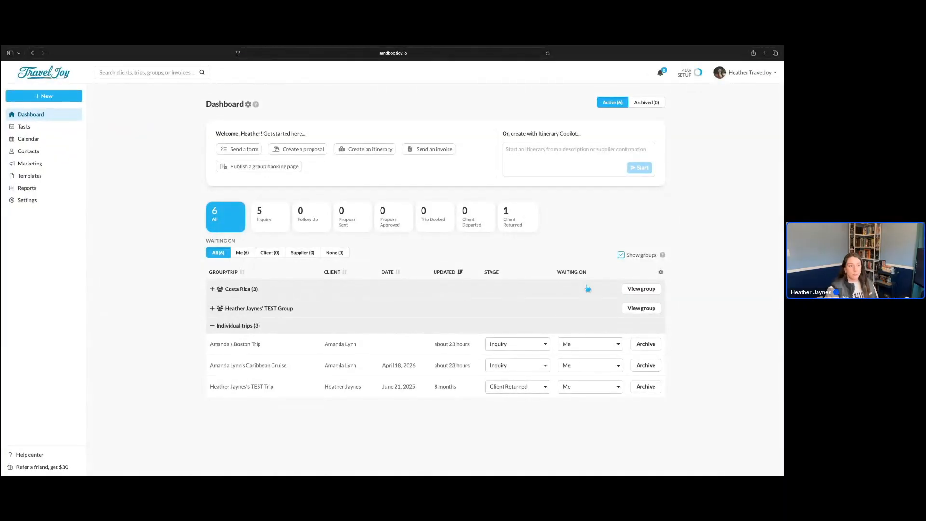
click(640, 291)
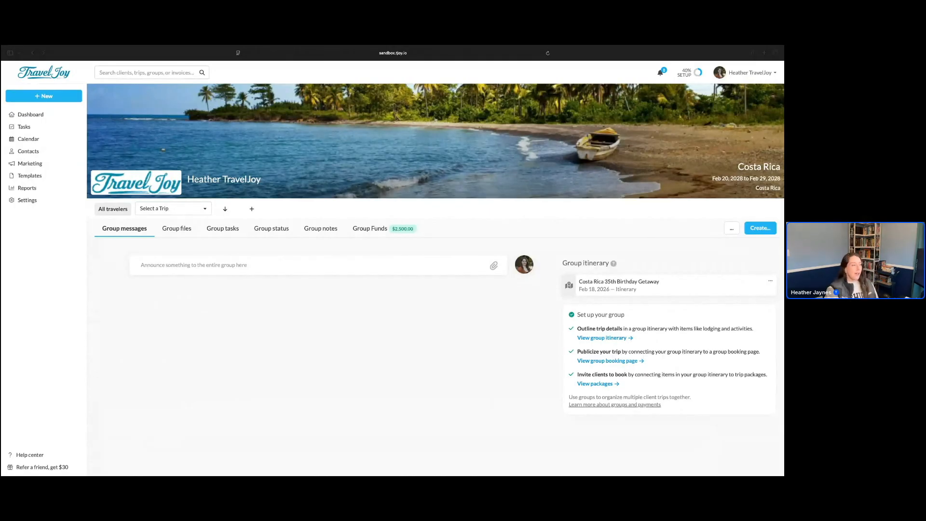
click(384, 233)
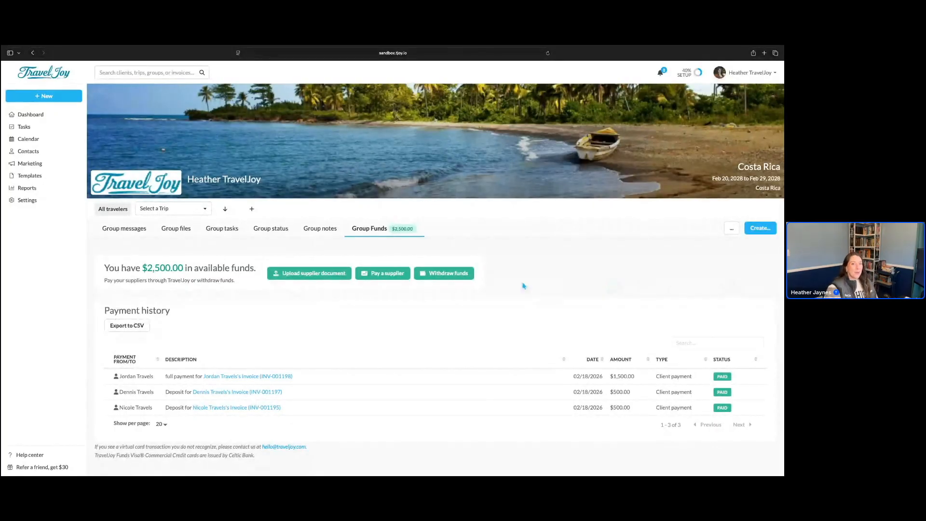
Begin a supplier payment via virtual credit card from the Costa Rica group's available funds.
click(386, 274)
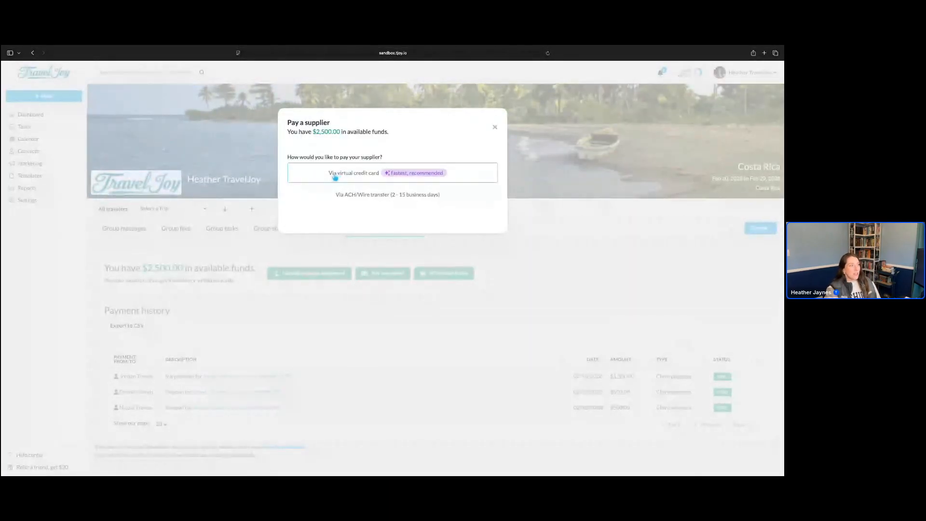
click(375, 177)
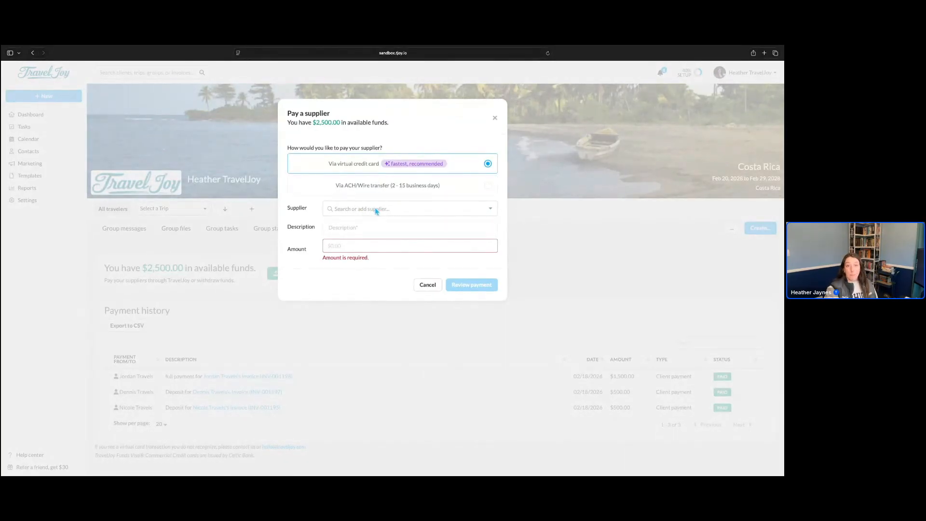
click(376, 210)
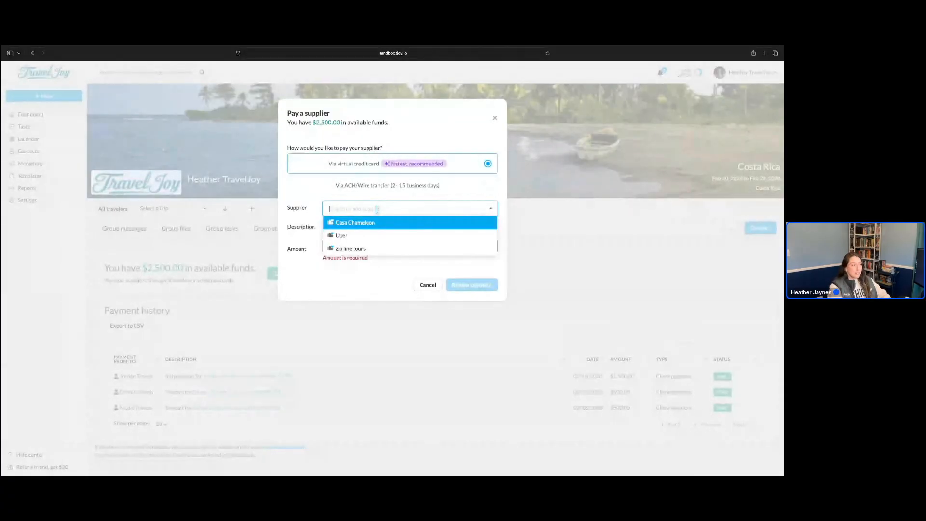
text(Hilton)
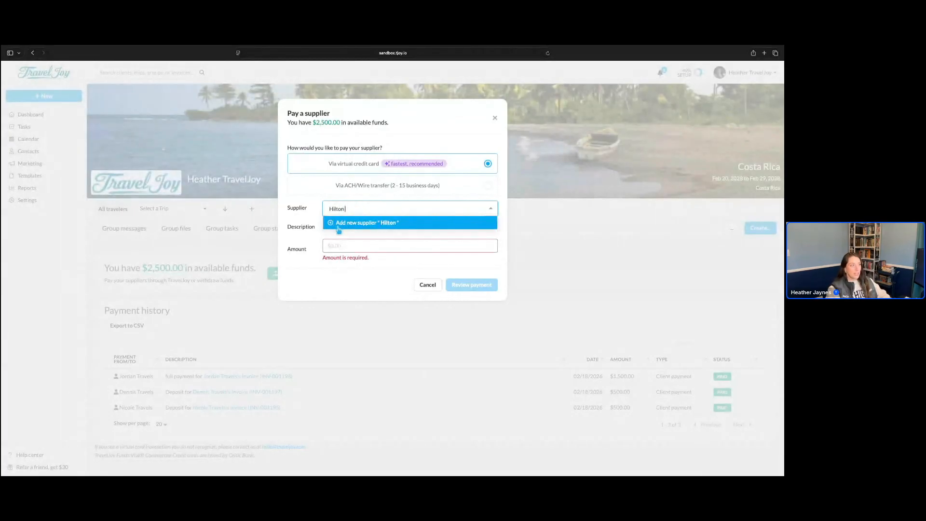
key(super+a)
key(BackSpace)
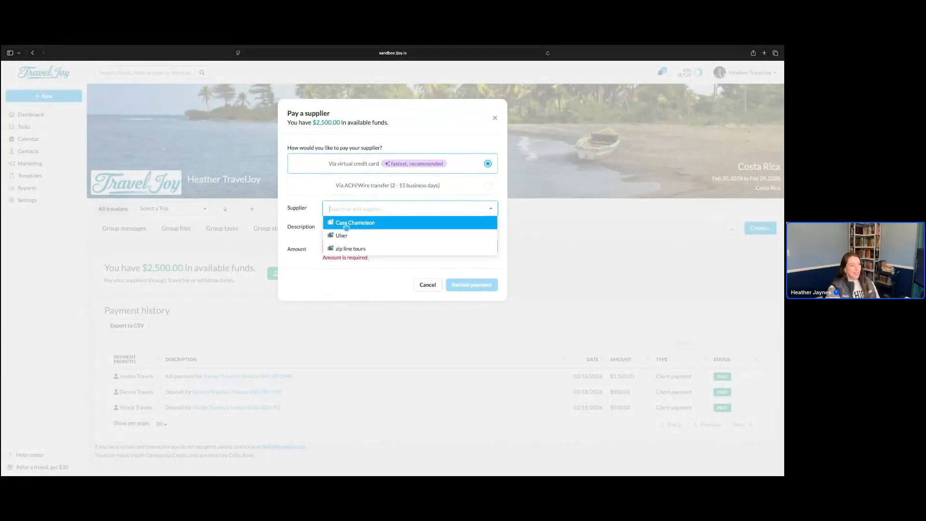
Choose Casa Chameleon as the supplier, describe the payment as "Hotel Deposit" and set the amount to $1,000.
click(374, 224)
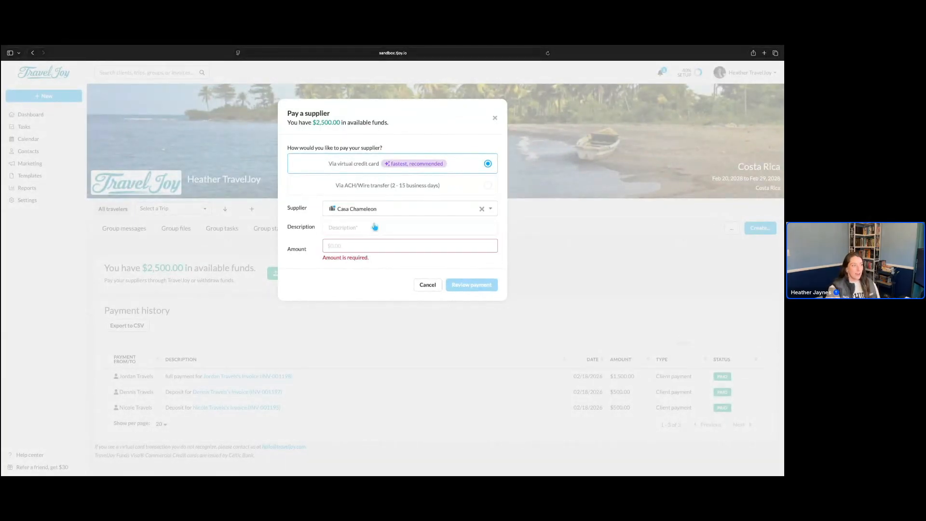
click(364, 227)
text(Hotel Deposit)
click(361, 246)
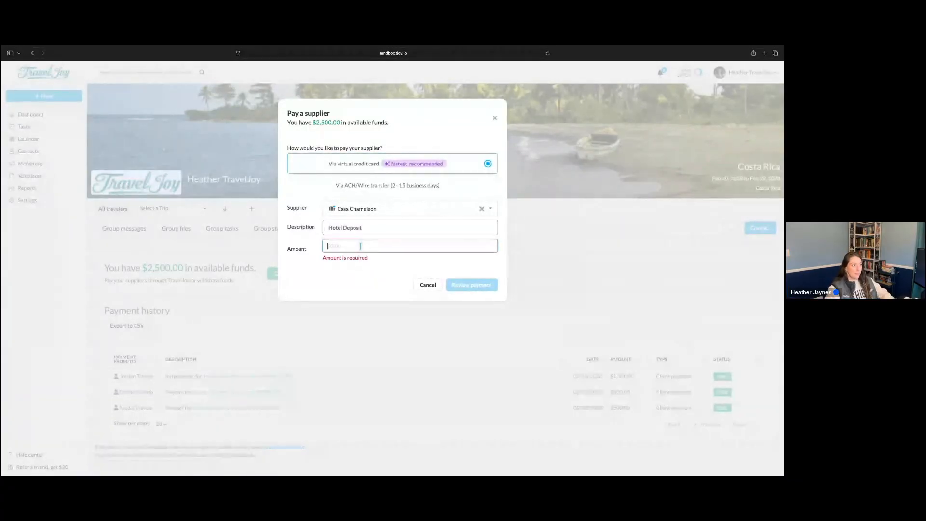
text(1000)
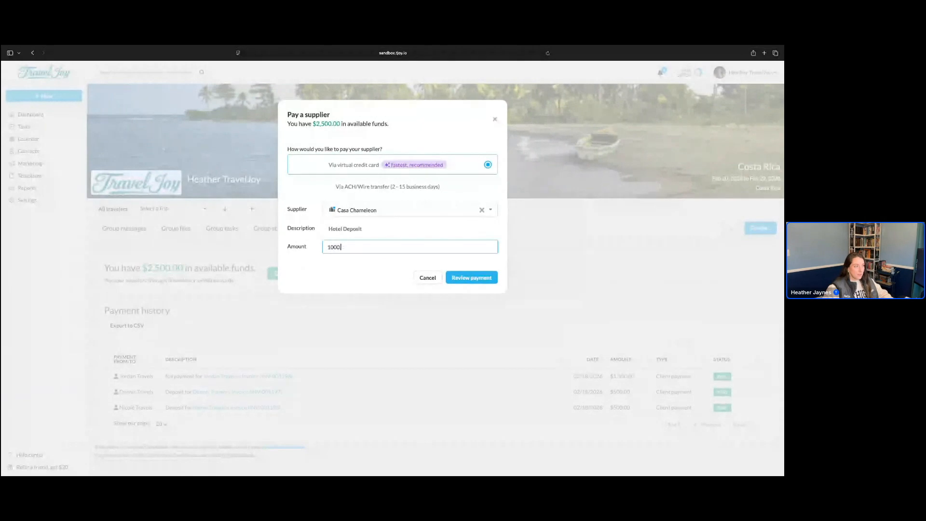
click(389, 261)
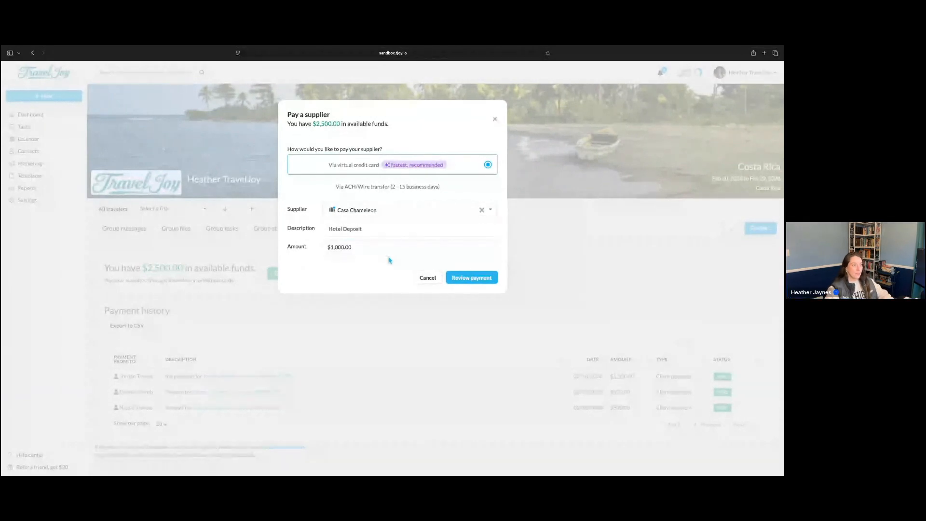
Review the supplier payment with its spending limit and single-use notes, create the virtual card and close its details.
click(472, 278)
drag(293, 195, 463, 247)
click(429, 250)
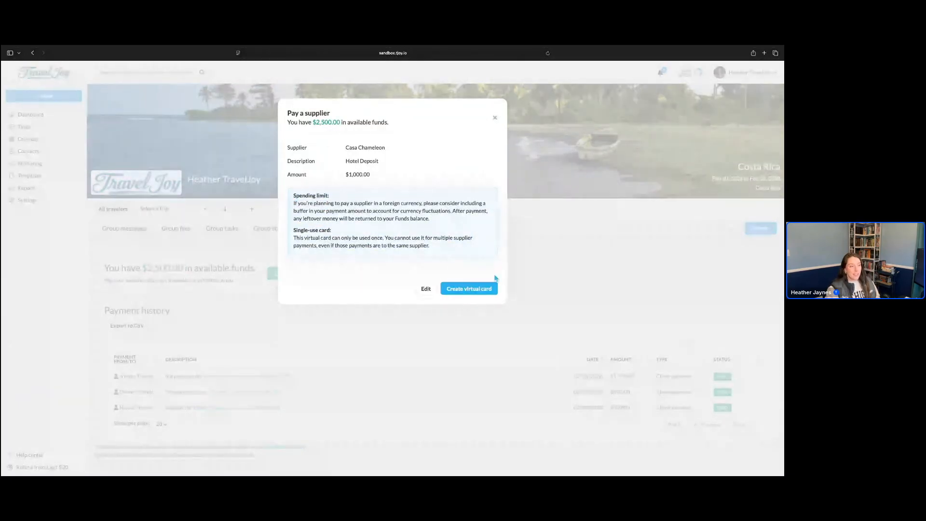
click(464, 290)
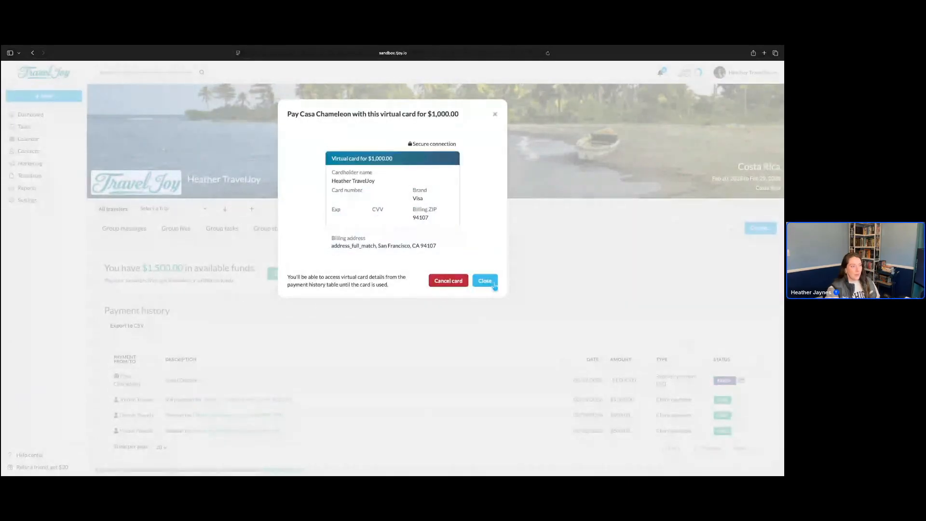
click(485, 281)
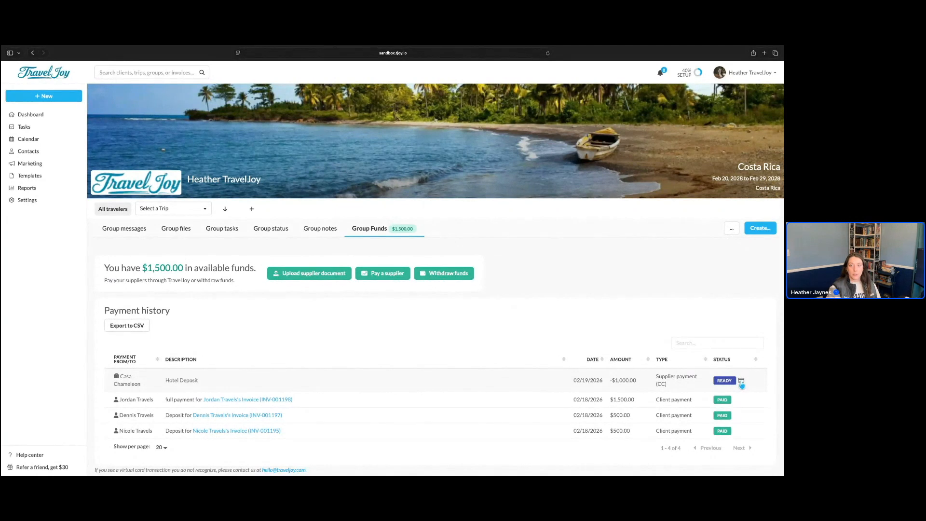
Inspect the Casa Chameleon payment's status in the payment history, view its virtual card details and close them.
scroll(748, 386, up, 5)
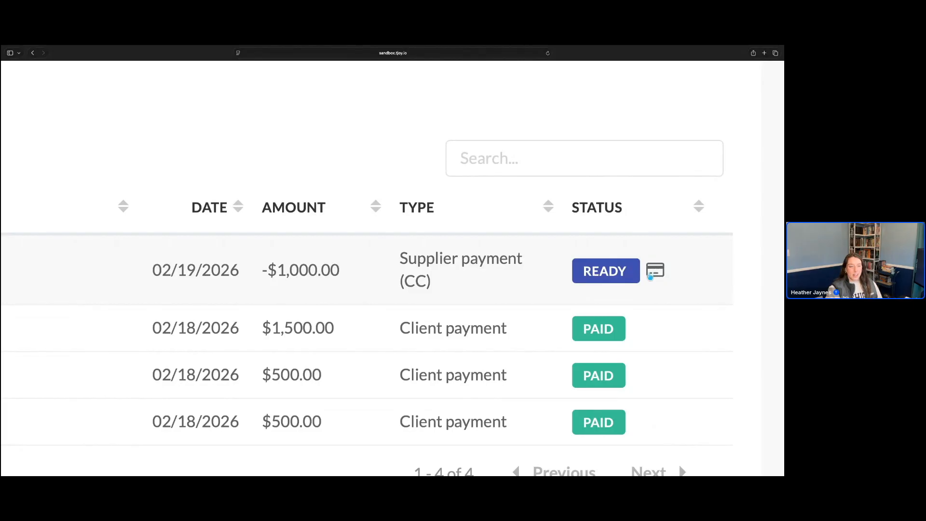
scroll(651, 275, down, 2)
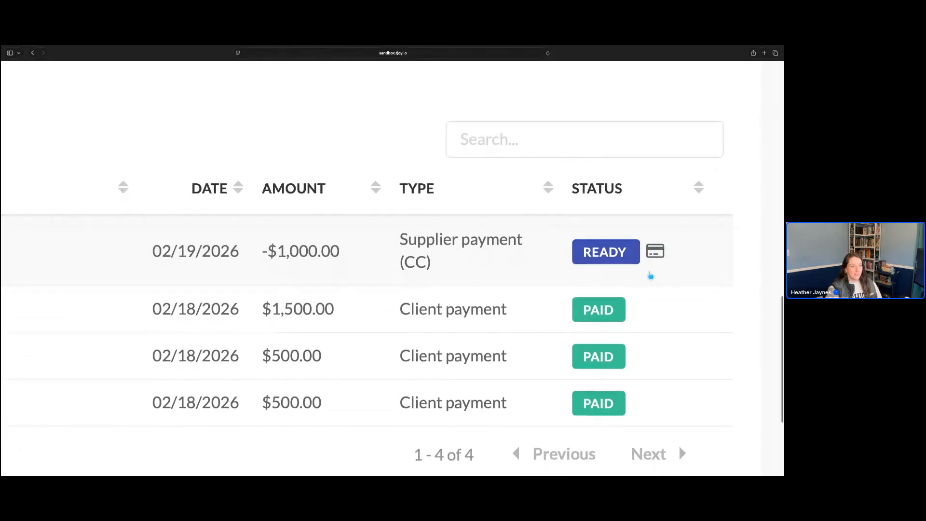
scroll(651, 275, down, 10)
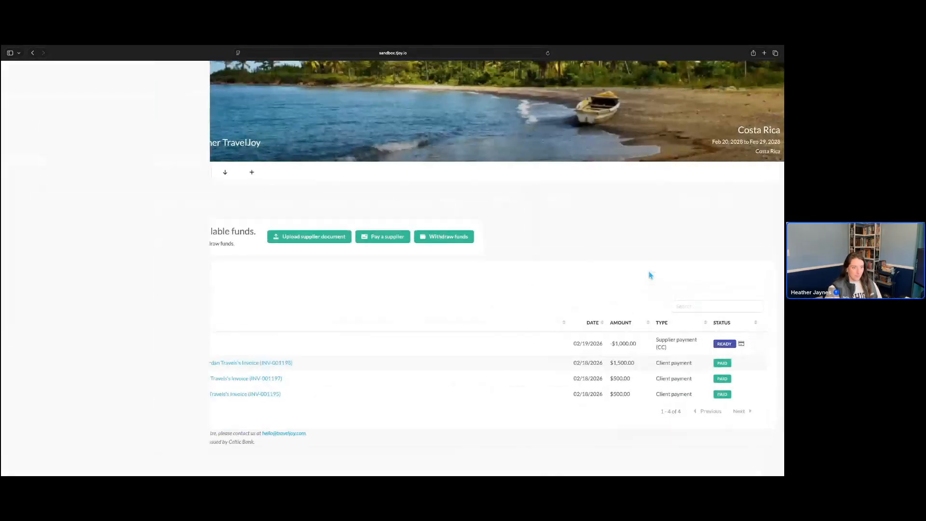
click(742, 345)
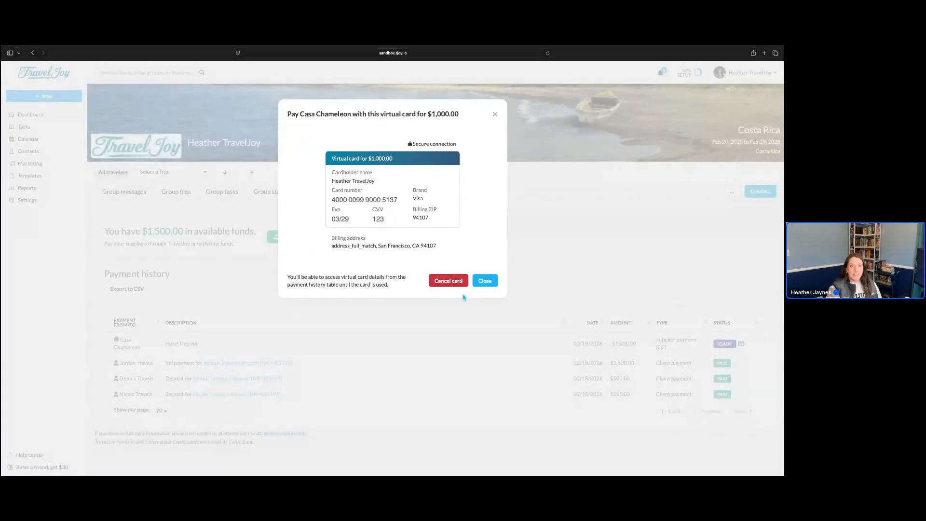
click(486, 282)
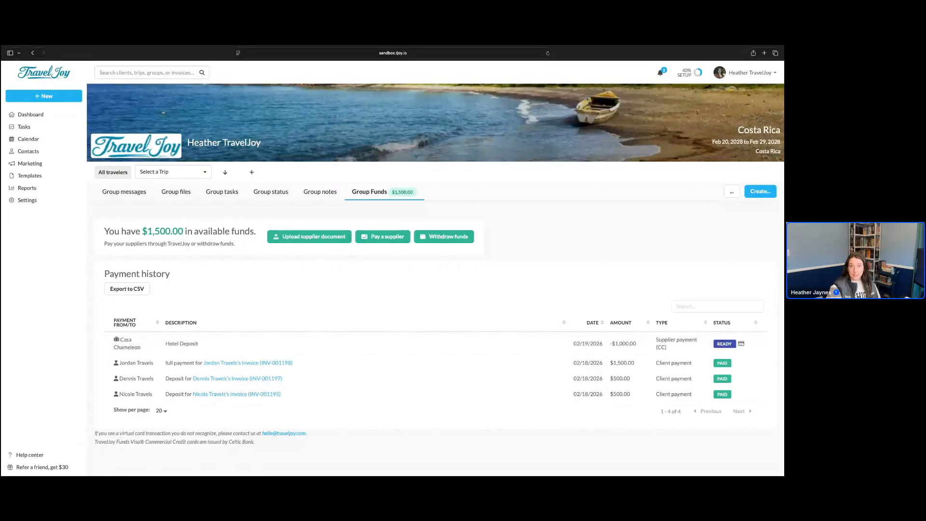
Begin a withdrawal from the Costa Rica group's available funds, giving an already prepaid supplier as the reason.
drag(146, 231, 255, 231)
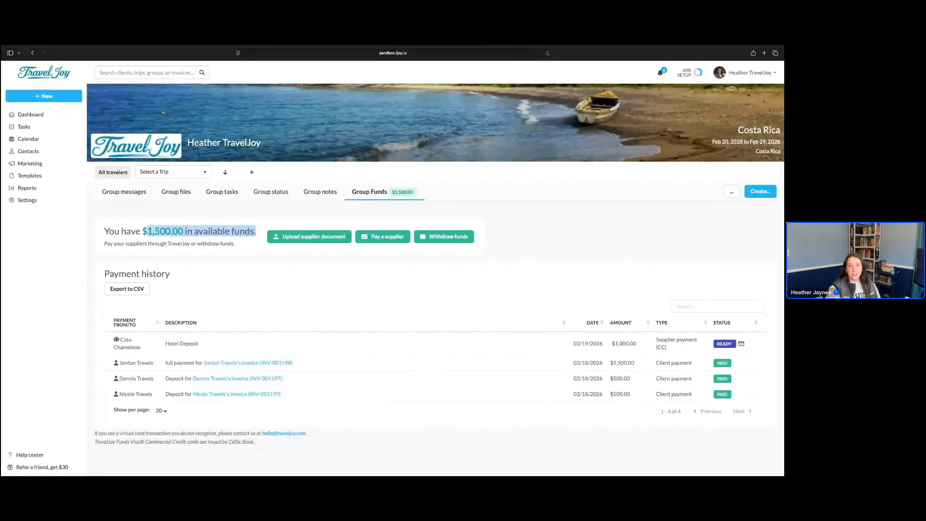
click(247, 232)
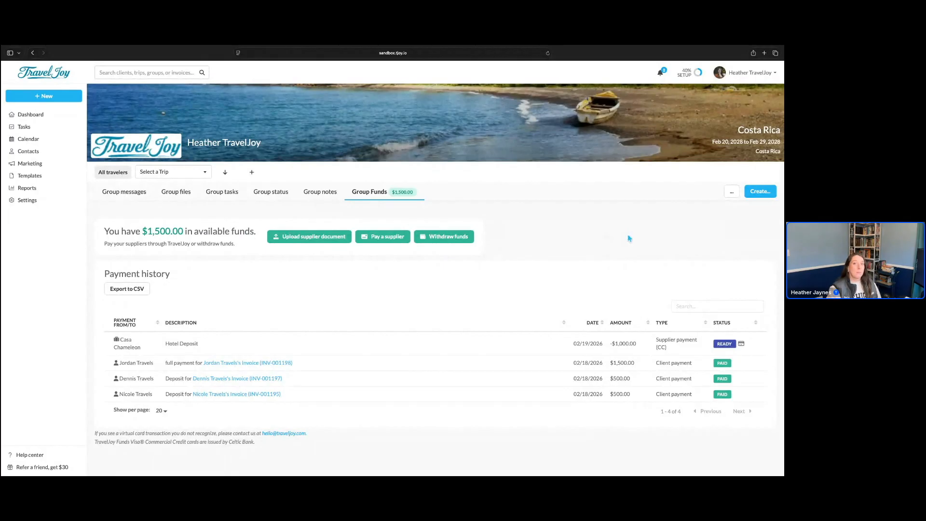
scroll(628, 238, up, 1)
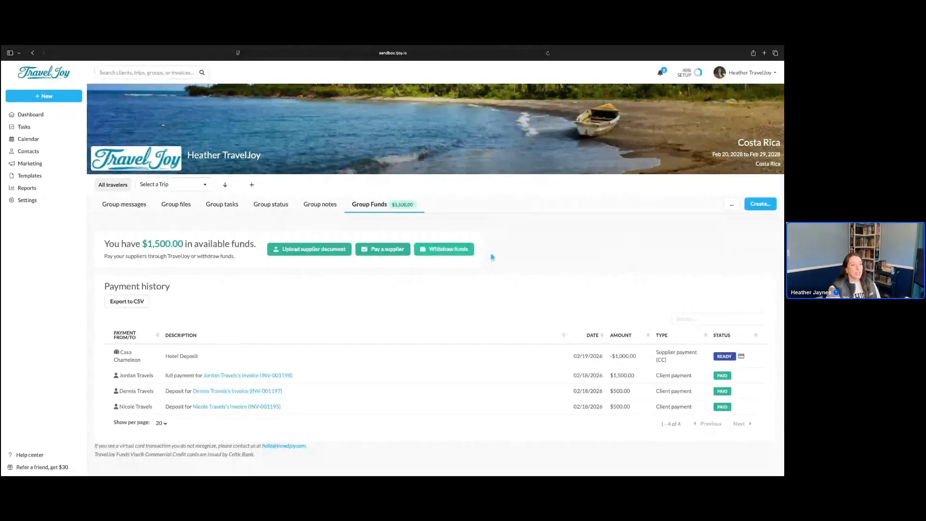
click(453, 254)
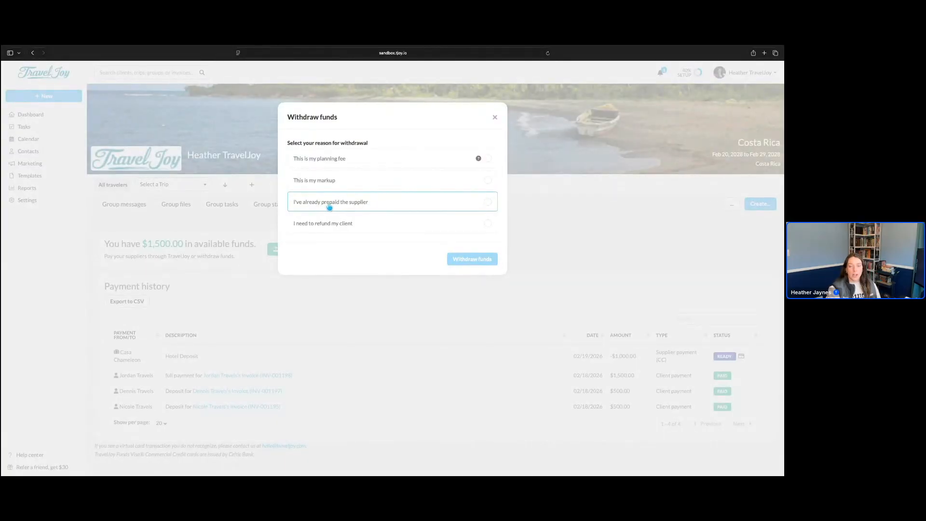
click(356, 205)
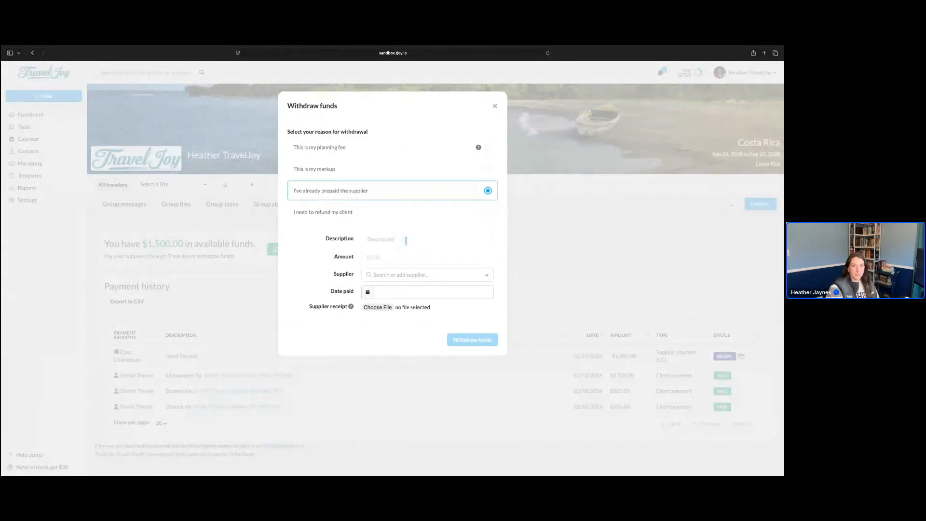
Describe the withdrawal as "Zip-line deposit" and set its amount to $500.00.
click(399, 239)
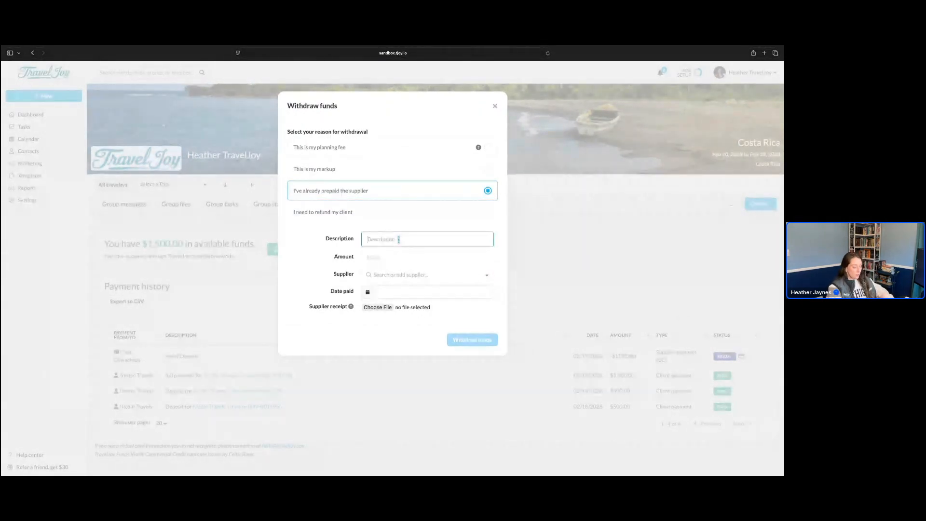
text(Zip)
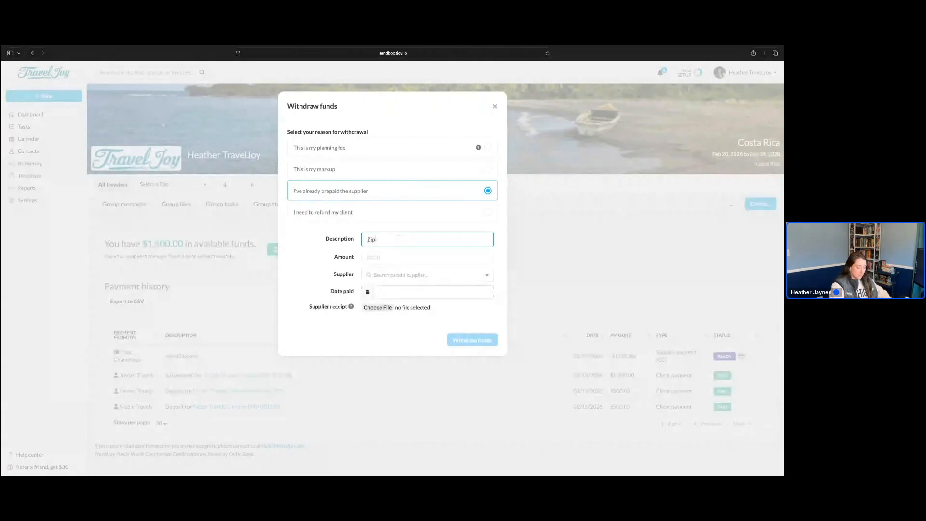
text(-line despo)
key(BackSpace)
key(BackSpace)
text(posit)
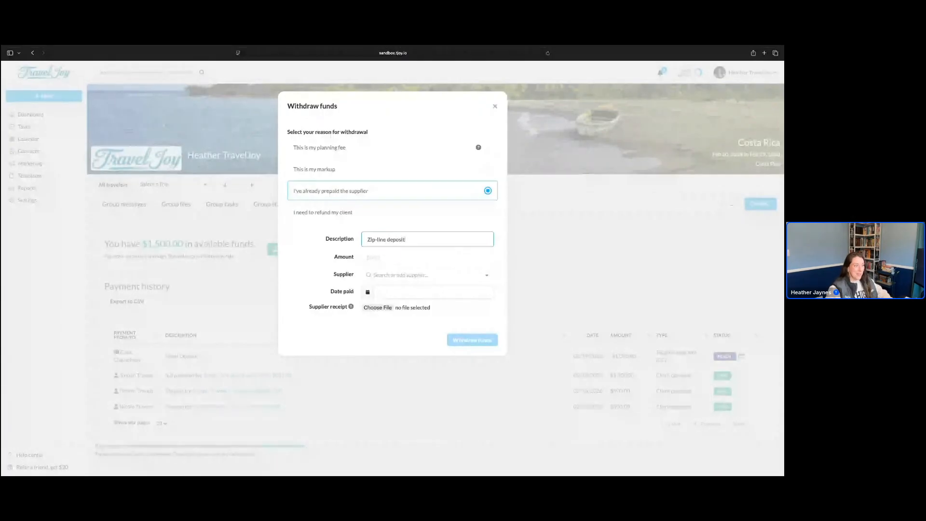
click(398, 256)
text(500.00)
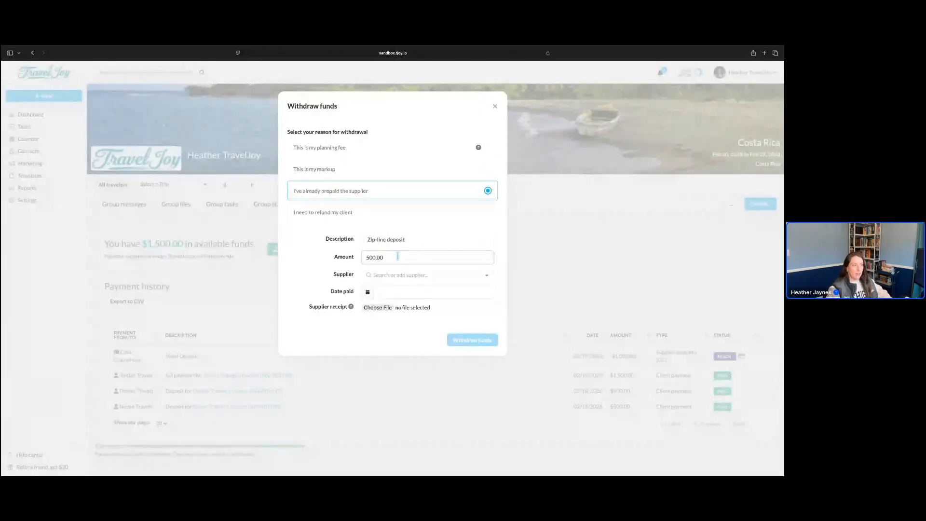
Choose zip line tours as the supplier, set the date paid to 02/12/2026 and attach EXAMPLE RECEIPT.pdf as the supplier receipt.
click(398, 275)
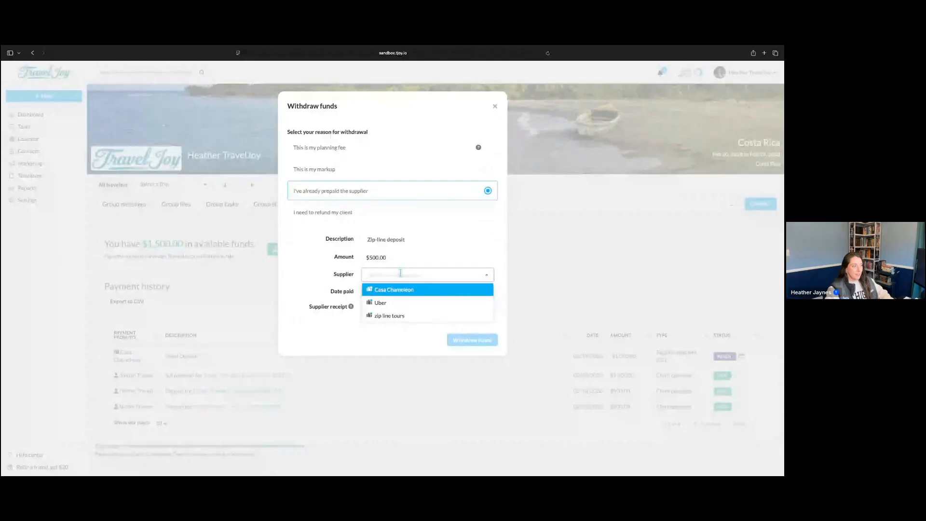
click(398, 316)
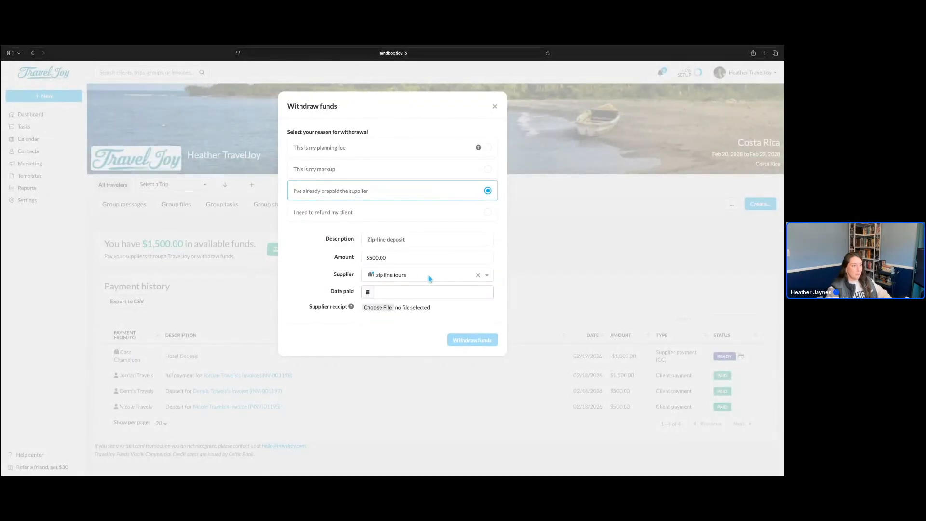
click(379, 292)
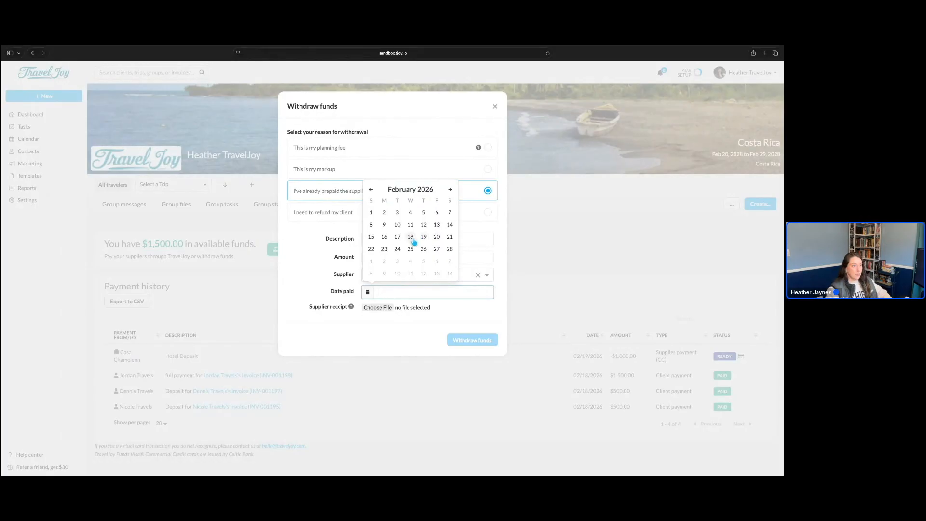
click(423, 224)
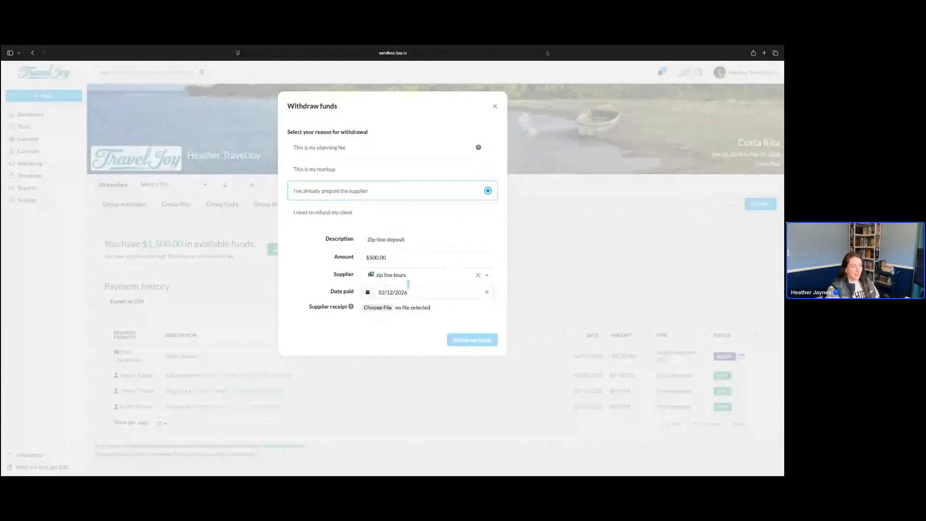
click(378, 308)
click(319, 248)
click(514, 321)
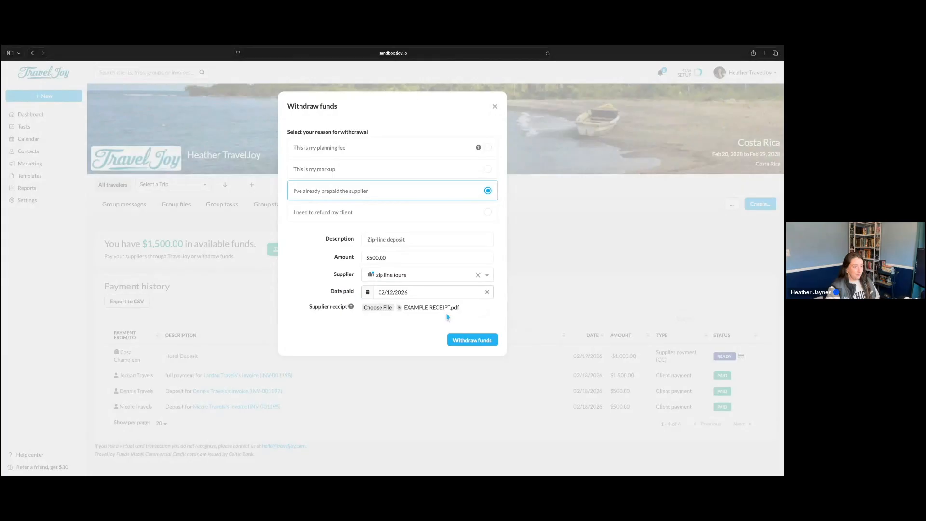
Try to submit the withdrawal request, dismiss the notice and close the withdrawal form.
click(474, 343)
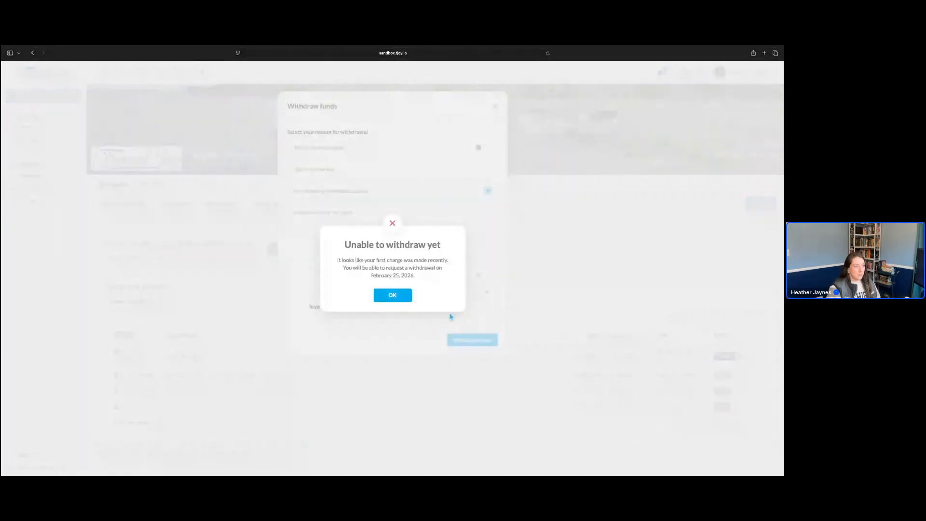
click(394, 295)
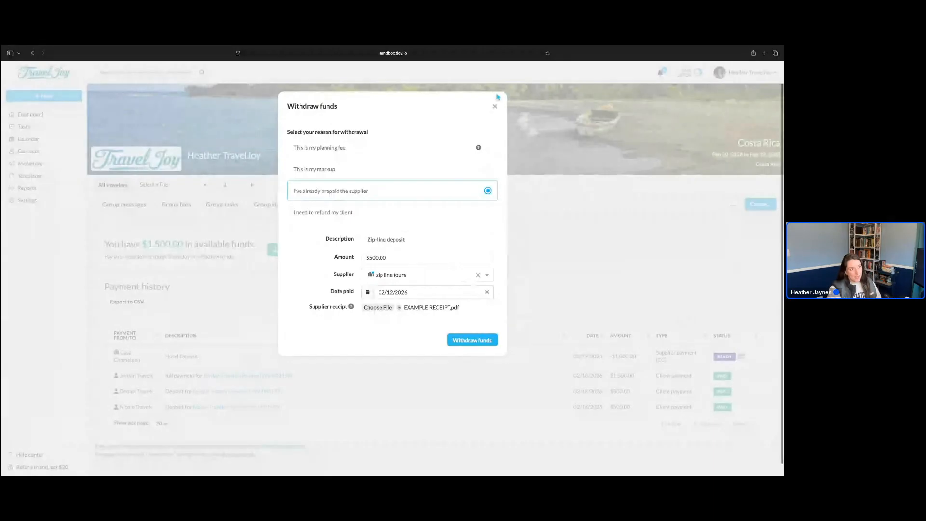
click(494, 106)
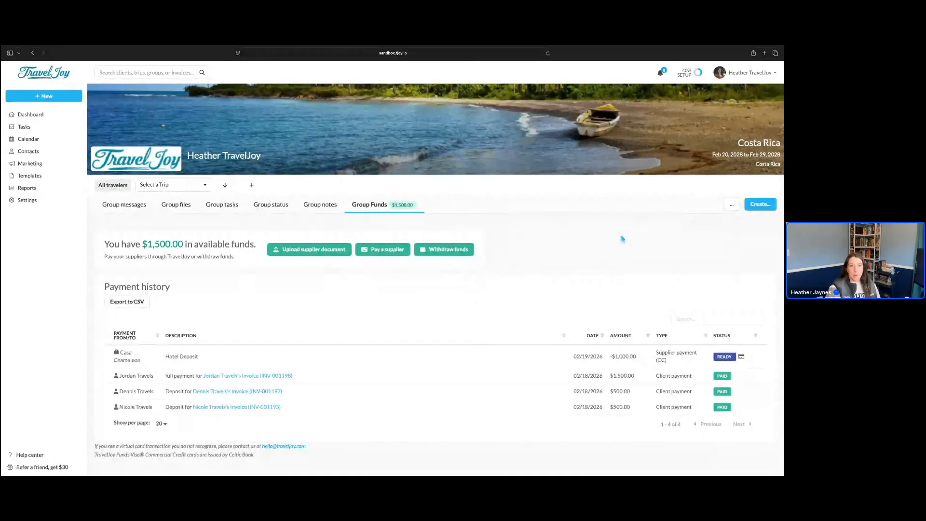
Read the guidance for the client refund reason in the fund withdrawal form and close the form.
click(453, 254)
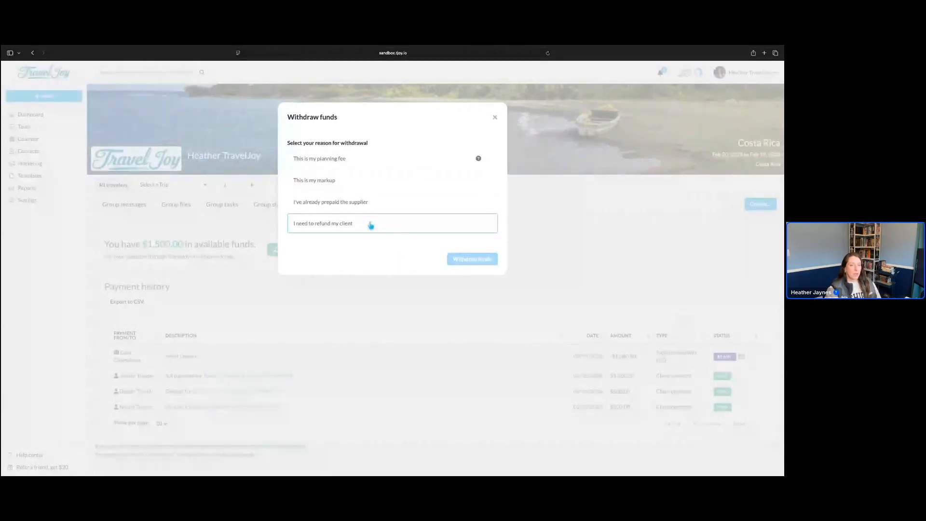
click(408, 226)
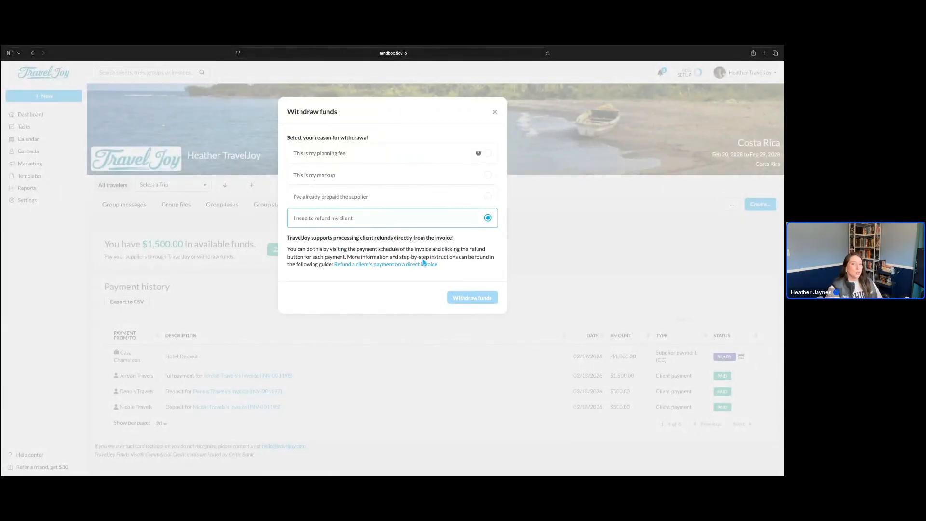
click(495, 112)
Open the invoice of the upper of the two $500 client deposits in the payment history and switch it to editing.
scroll(577, 259, down, 1)
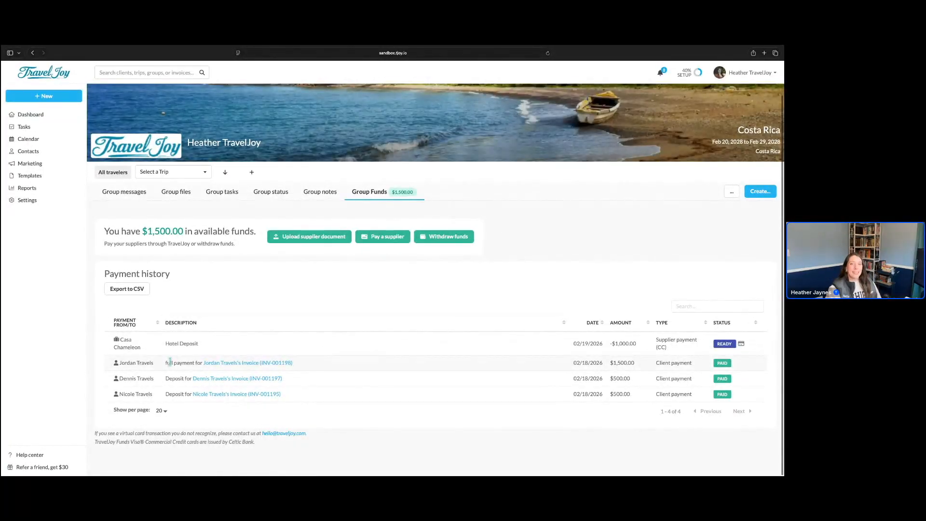
click(236, 365)
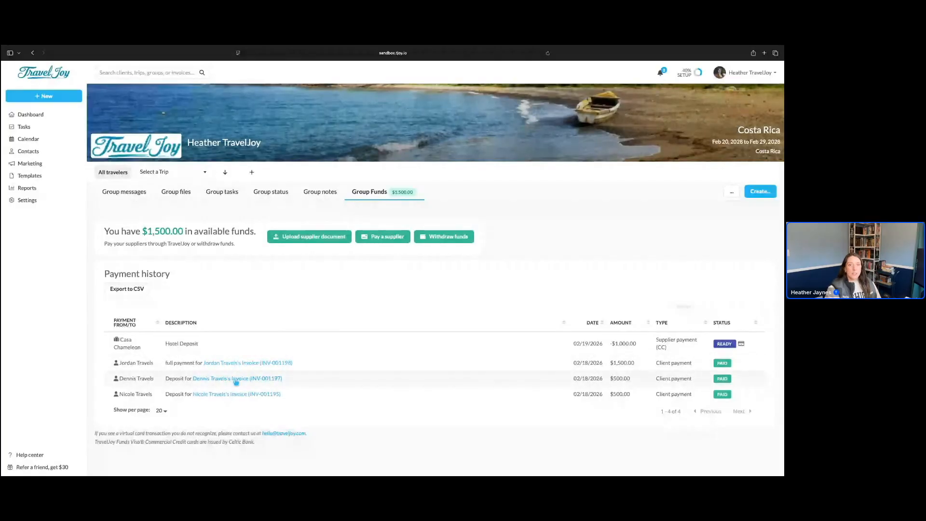
click(236, 380)
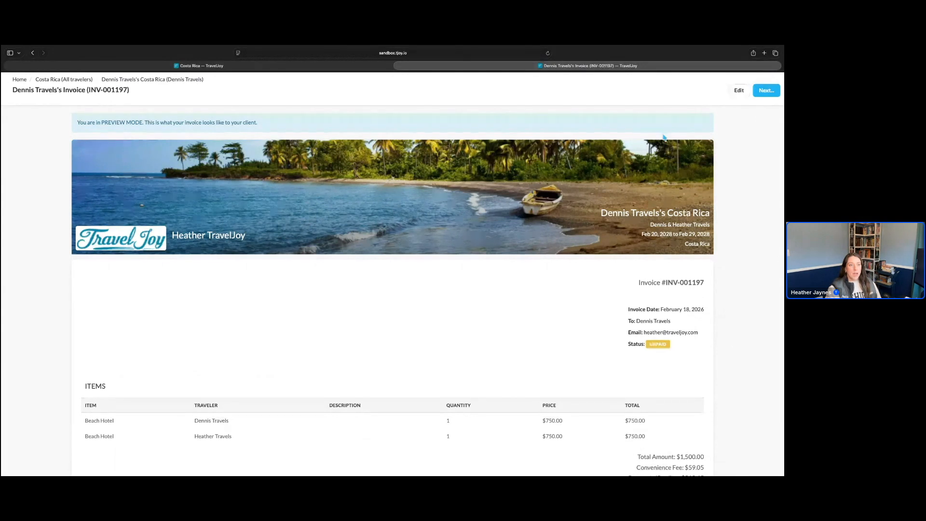
click(736, 94)
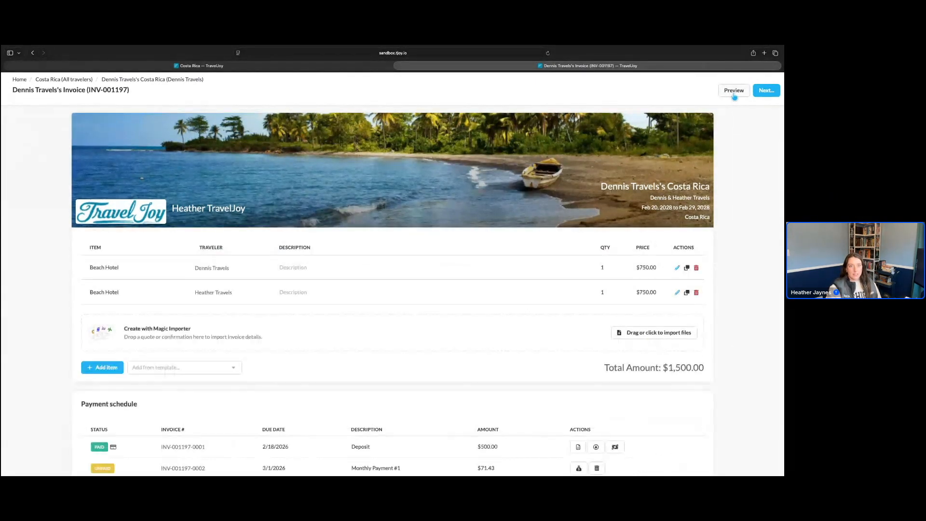
Review the refund request for the paid $500 deposit in the invoice's payment schedule and cancel it.
scroll(765, 239, down, 4)
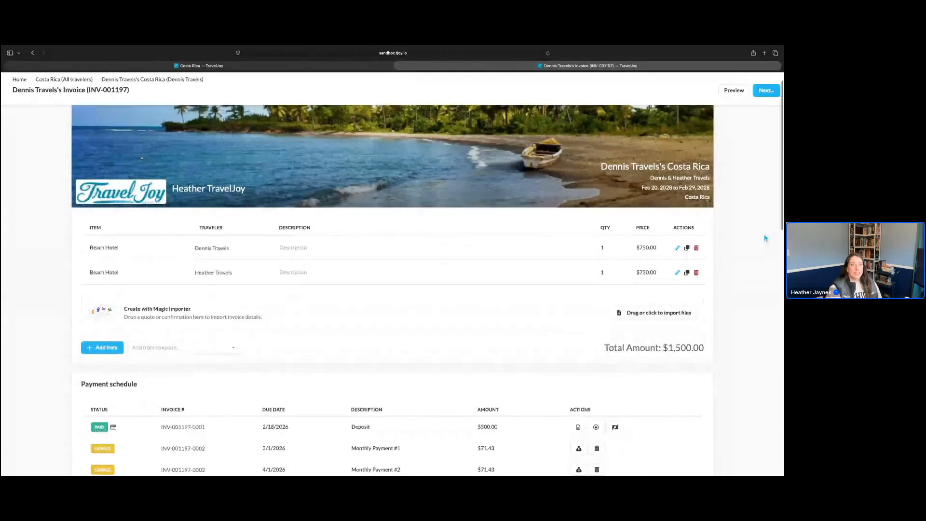
scroll(762, 239, down, 1)
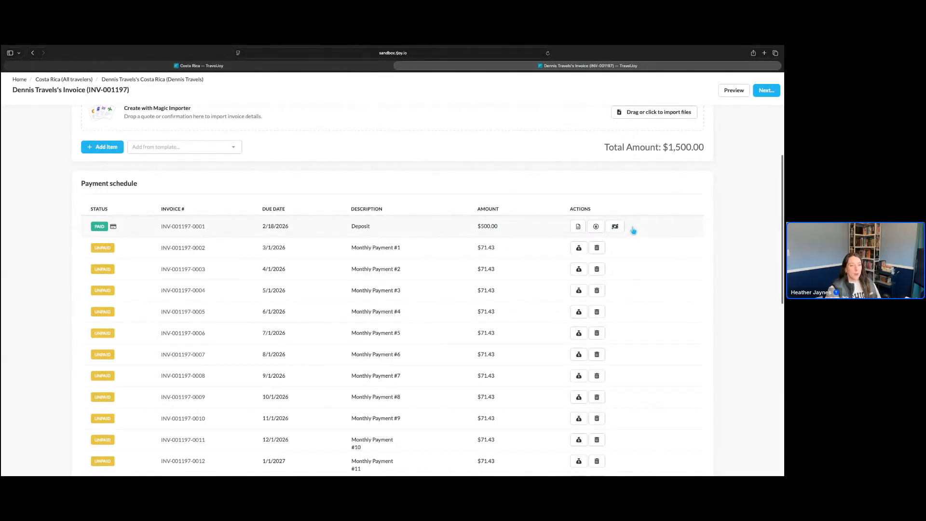
scroll(632, 231, up, 5)
scroll(459, 258, left, 5)
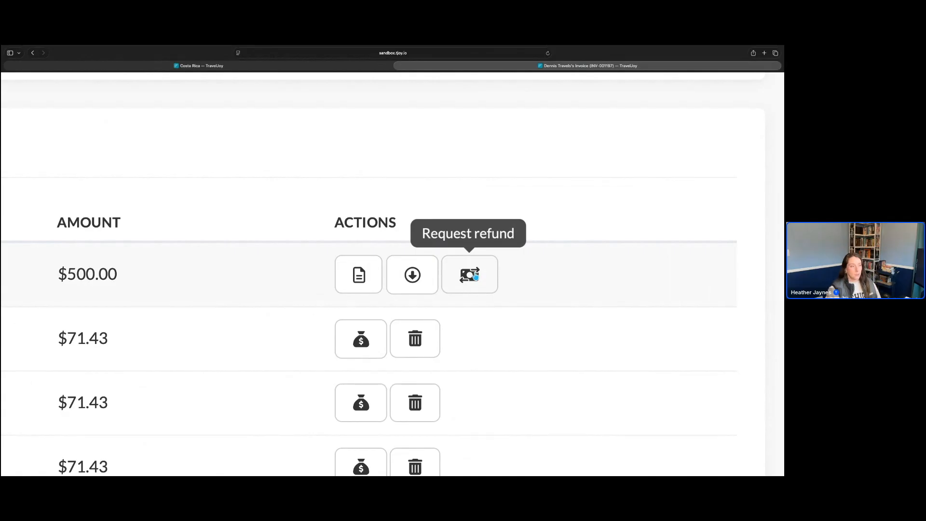
scroll(475, 274, right, 5)
scroll(427, 274, down, 5)
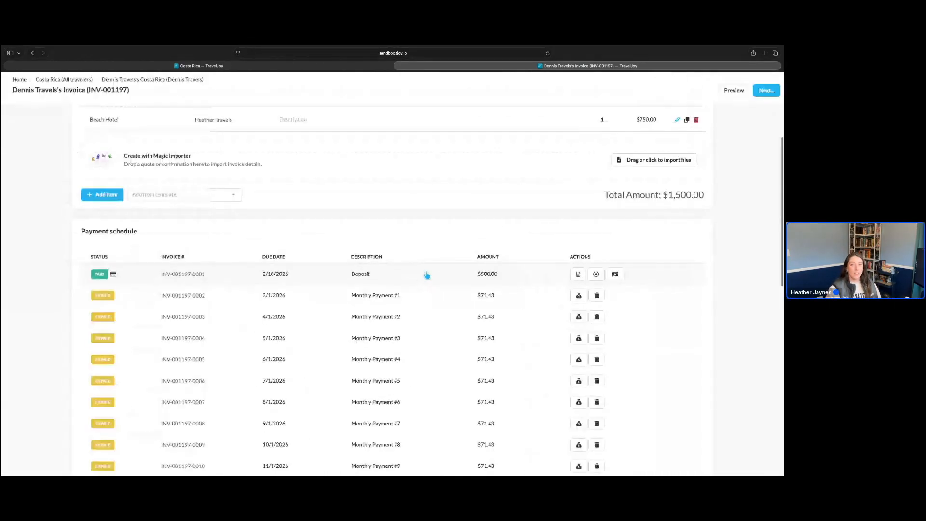
click(615, 274)
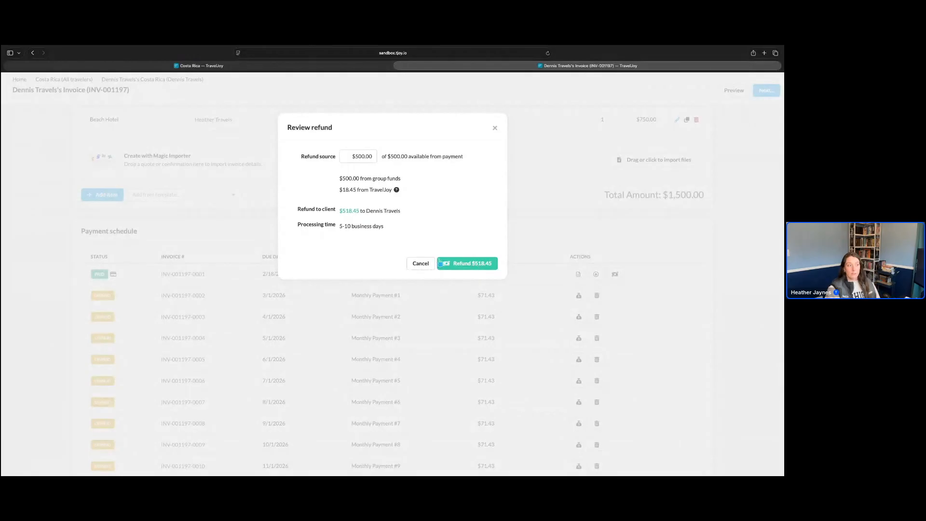
click(423, 264)
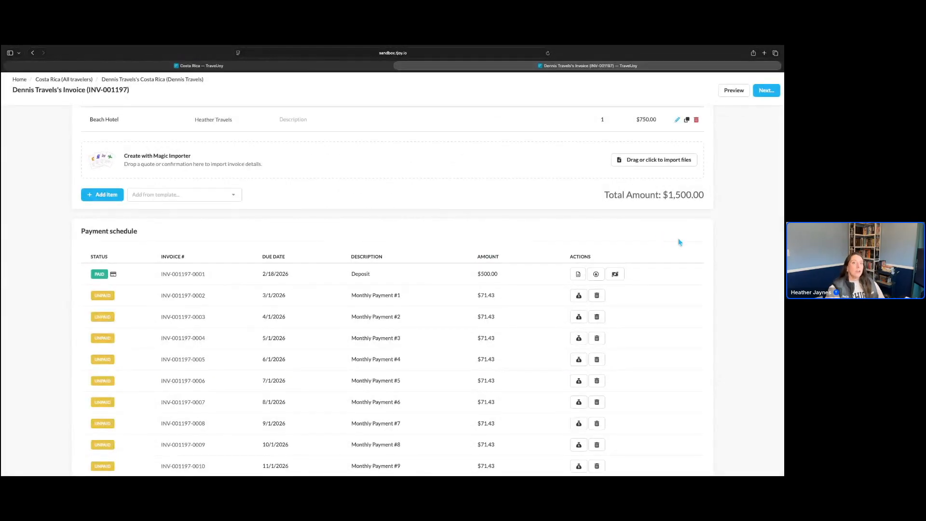
scroll(678, 242, up, 4)
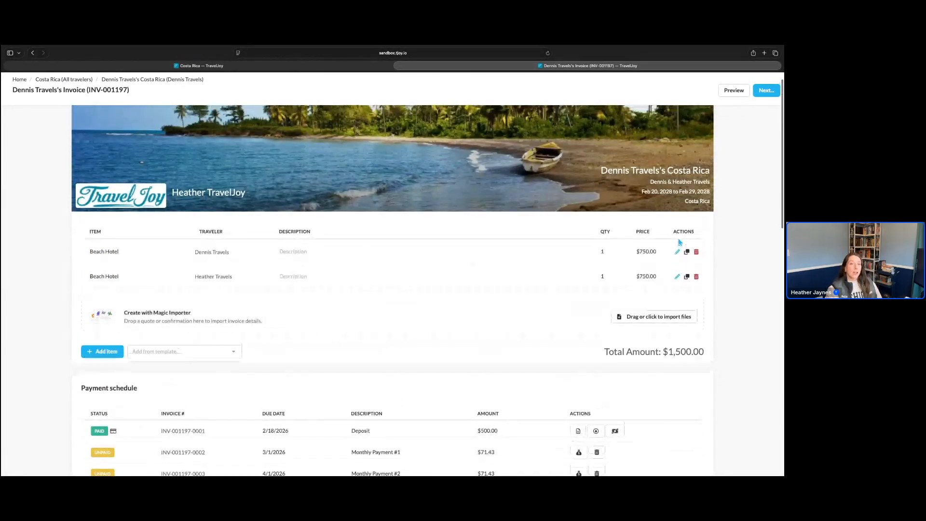
scroll(678, 242, up, 1)
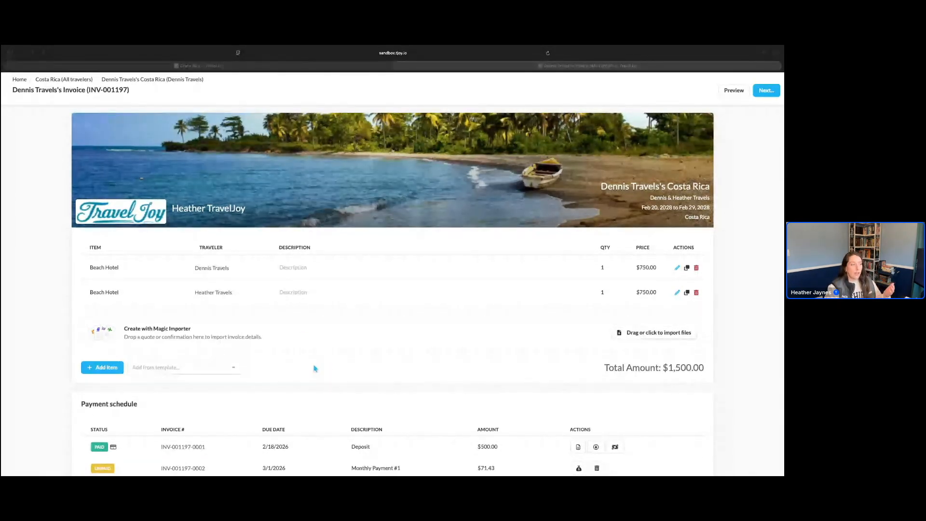
scroll(314, 368, down, 3)
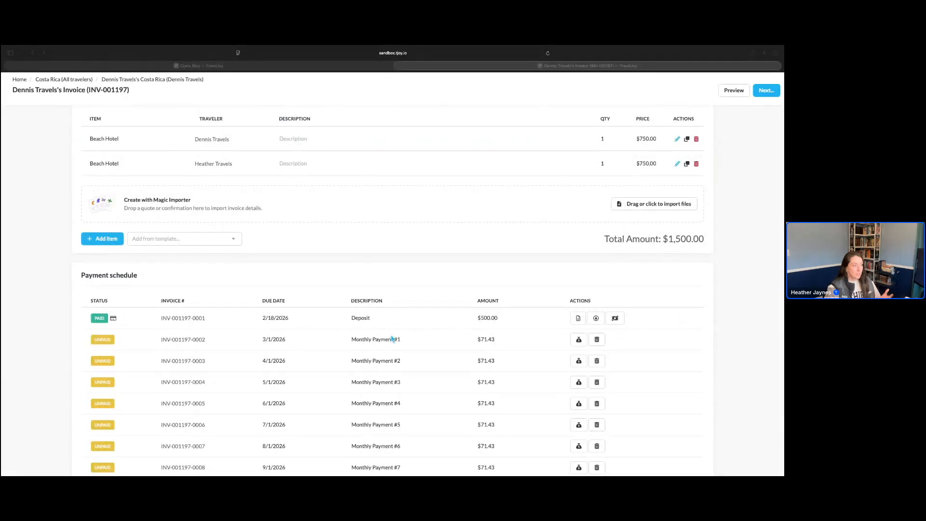
scroll(391, 338, down, 2)
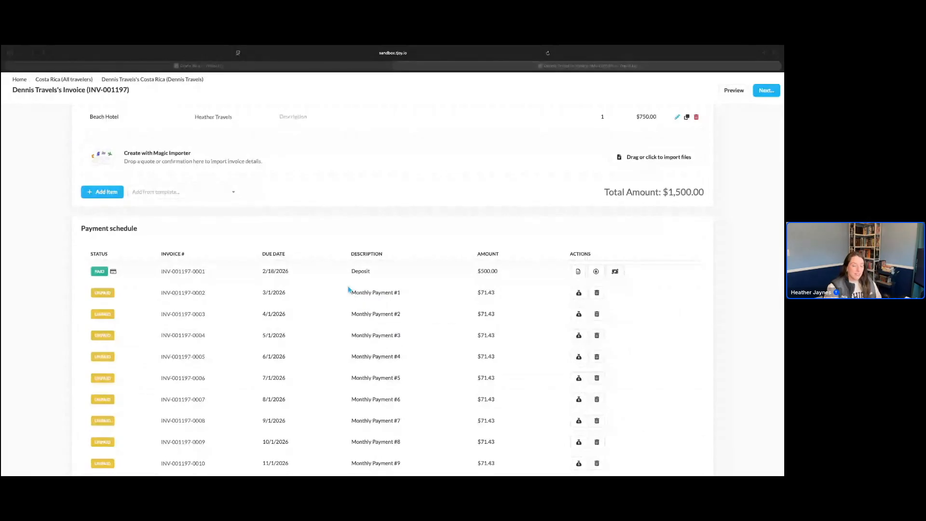
scroll(332, 344, down, 5)
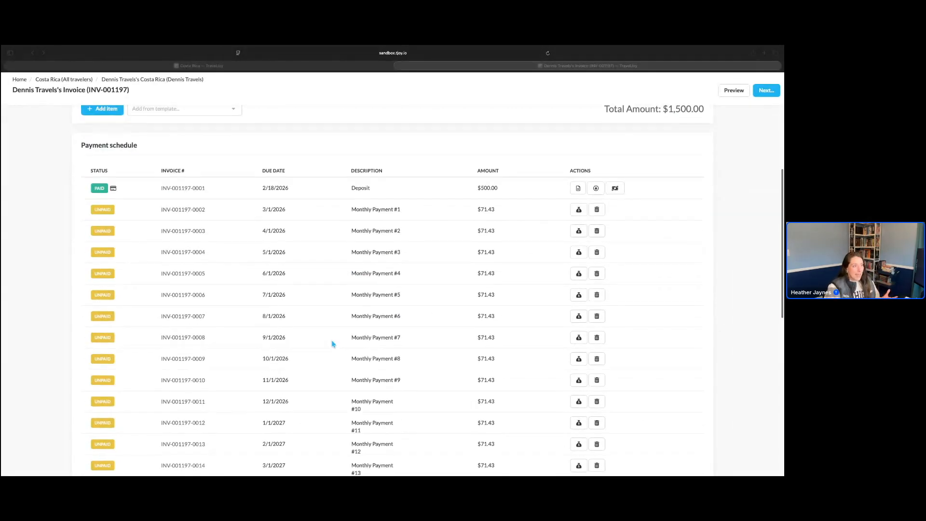
scroll(331, 344, up, 1)
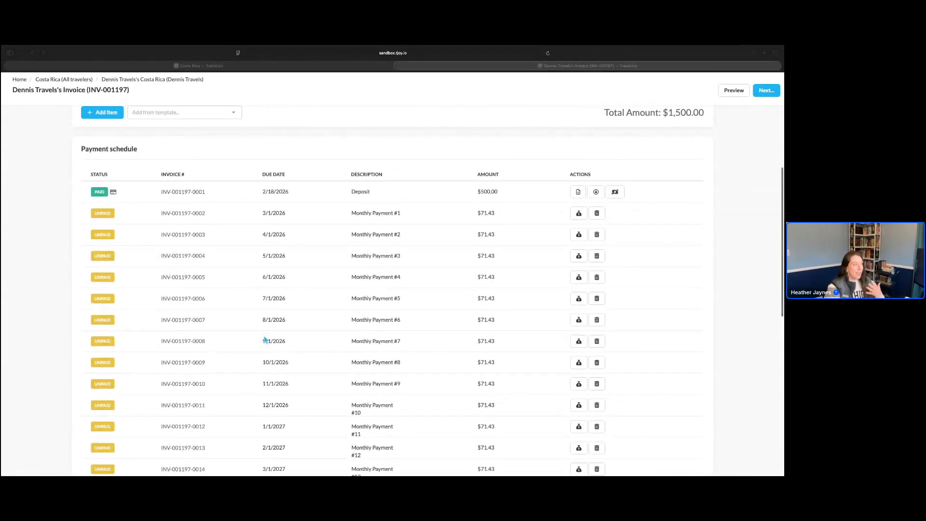
Examine the invoice's line items and its payment schedule from the paid deposit to the final payment.
scroll(373, 421, down, 3)
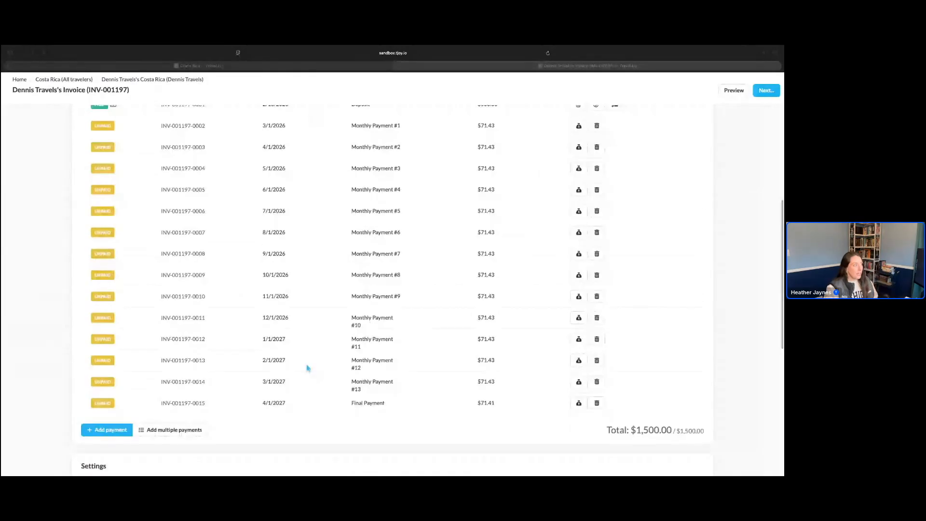
scroll(354, 430, up, 3)
scroll(354, 430, down, 2)
scroll(446, 307, up, 5)
scroll(445, 307, up, 4)
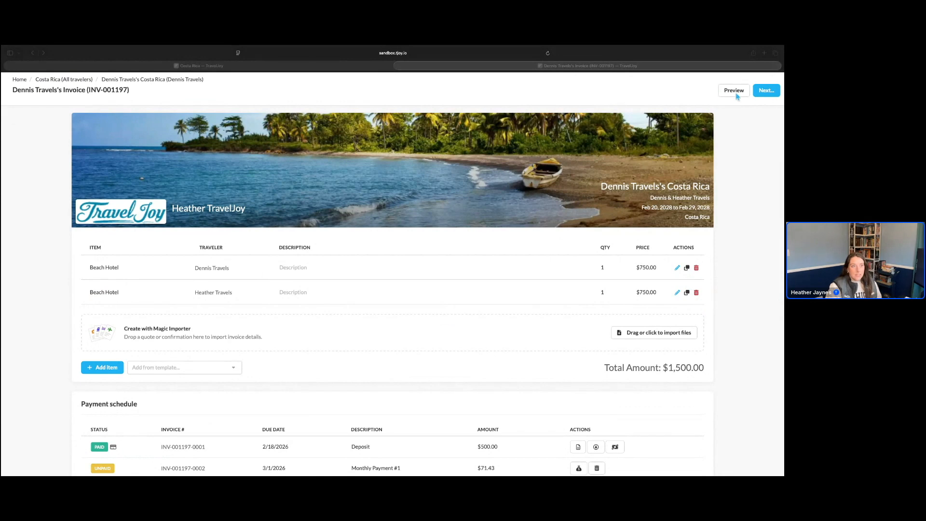
scroll(675, 260, down, 6)
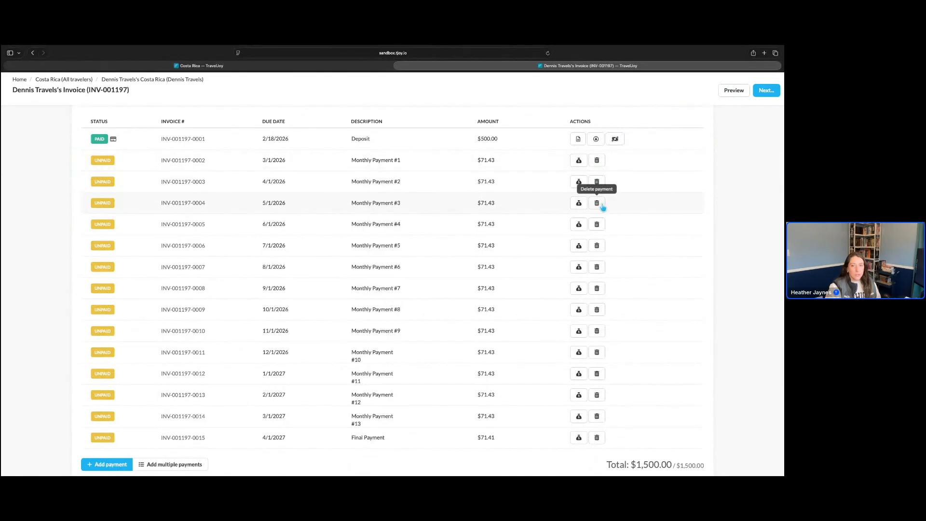
Delete the last four unpaid payments, Monthly Payments #11 to #13 and the Final Payment, from the invoice's payment schedule.
scroll(560, 381, down, 1)
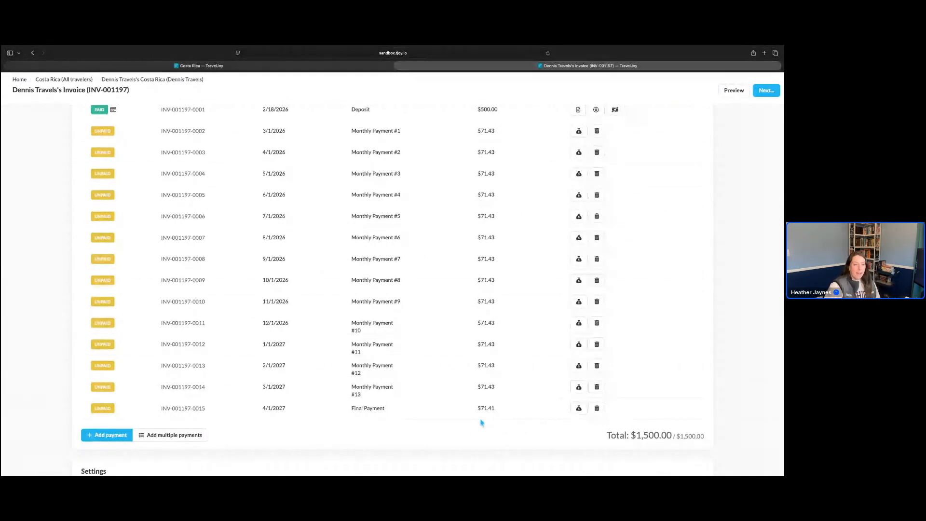
click(598, 391)
click(414, 293)
click(599, 388)
click(413, 293)
click(597, 367)
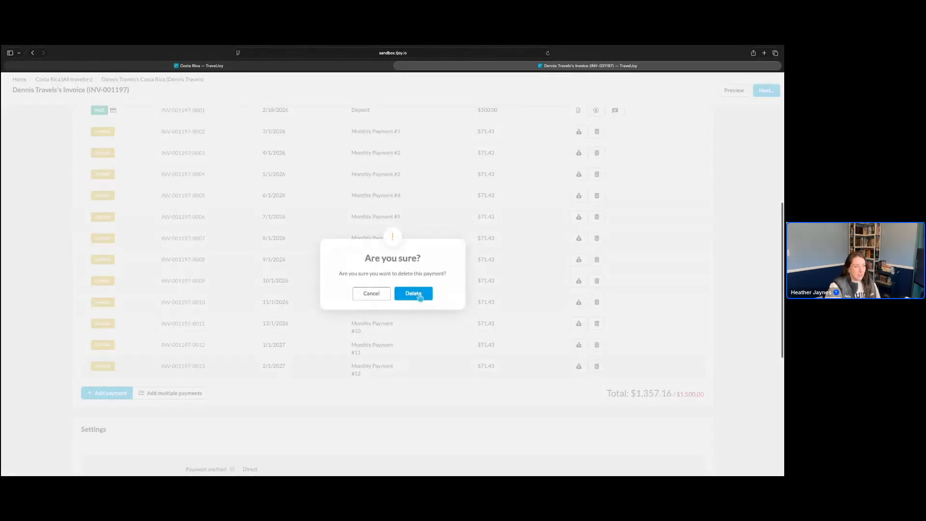
click(418, 294)
click(596, 345)
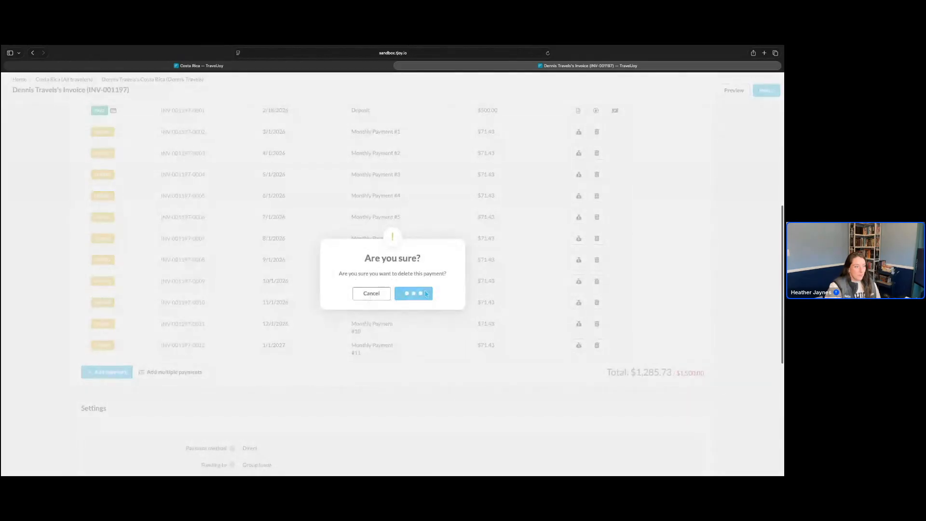
click(415, 293)
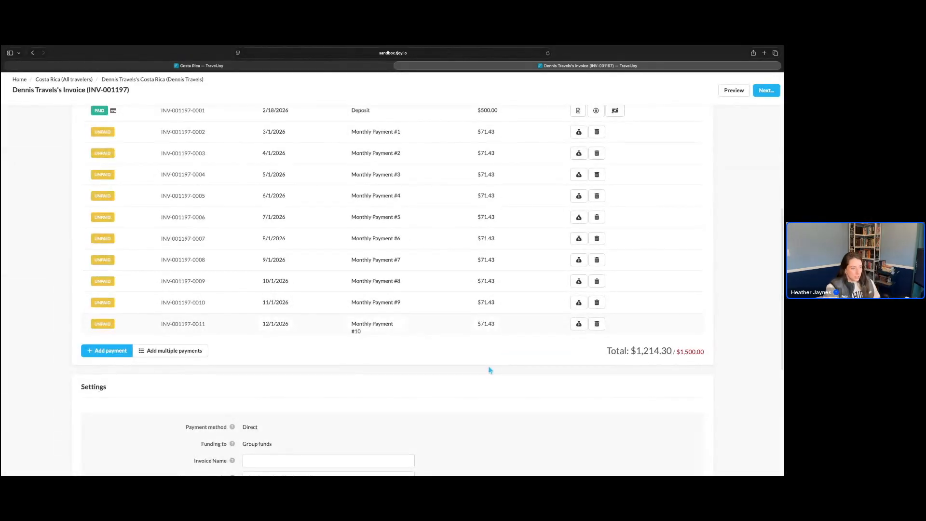
Add multiple monthly payments in equal amounts to the payment schedule, due on day 2 and ending on 04/17/2026.
click(175, 351)
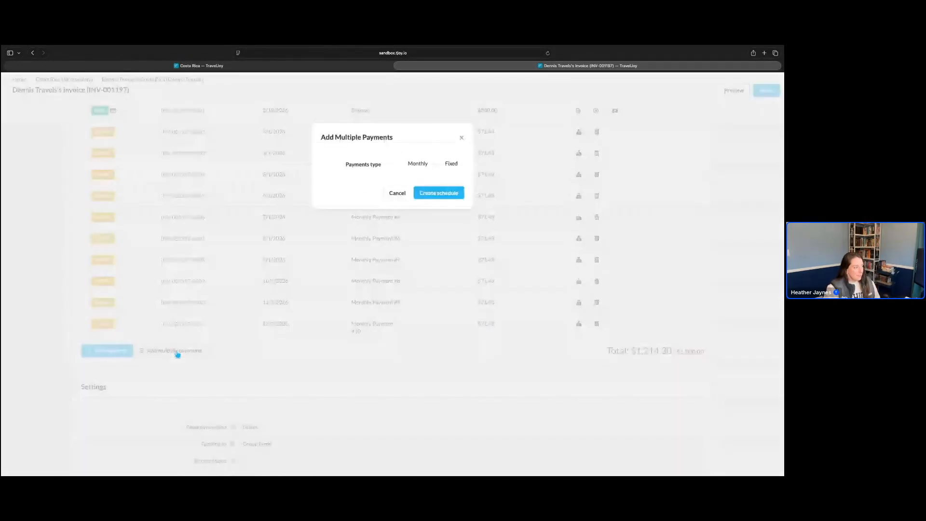
click(397, 166)
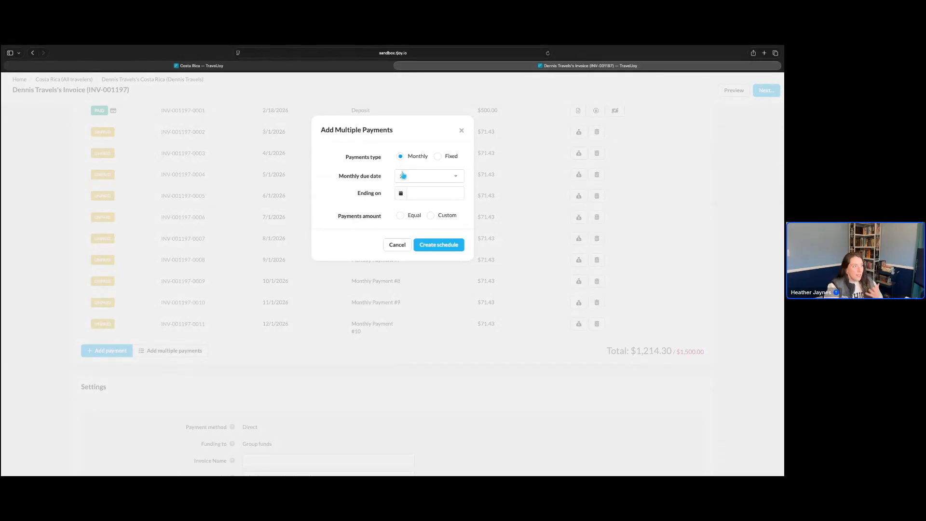
click(403, 177)
click(410, 207)
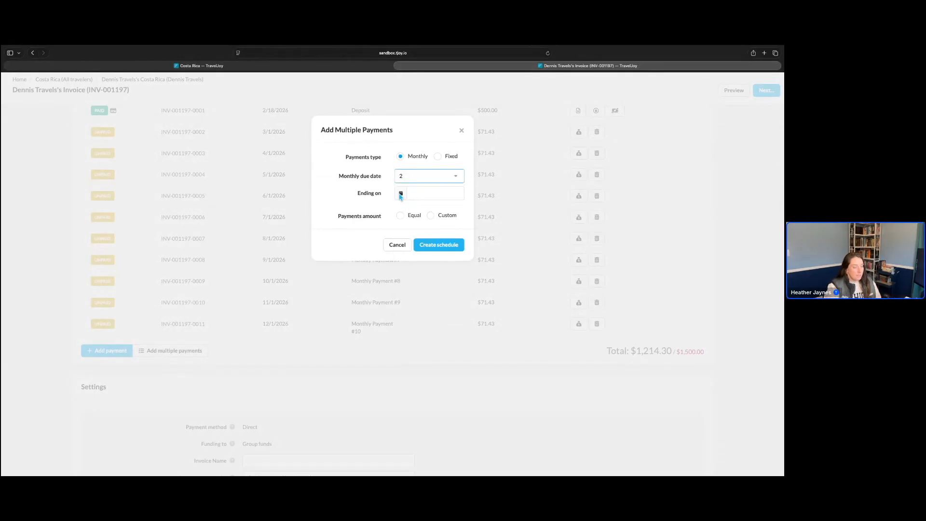
click(402, 194)
click(481, 213)
click(482, 213)
click(467, 262)
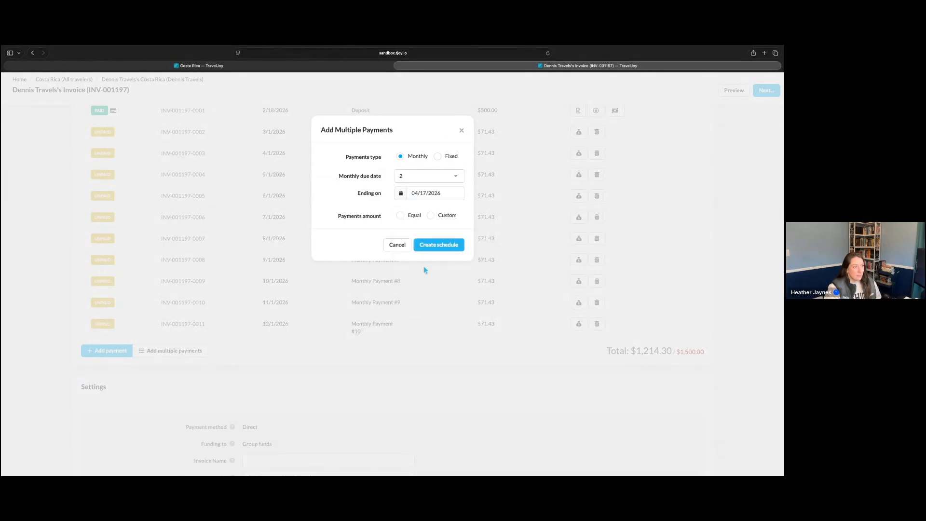
click(443, 246)
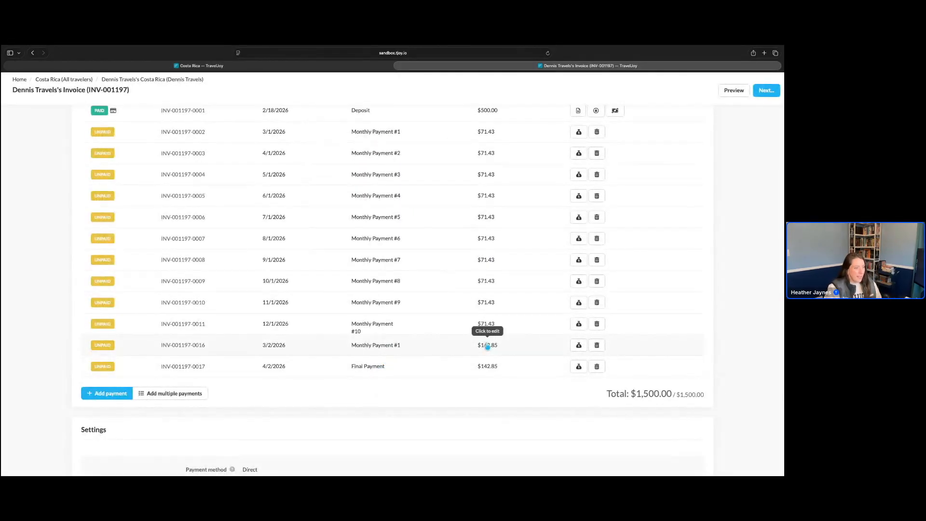